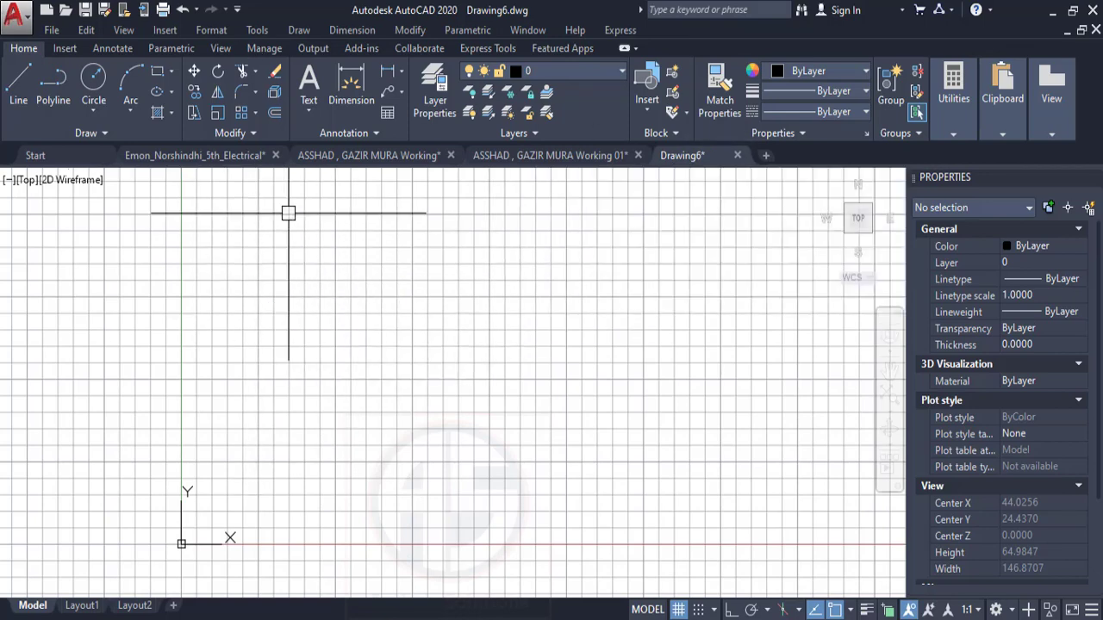
click(205, 32)
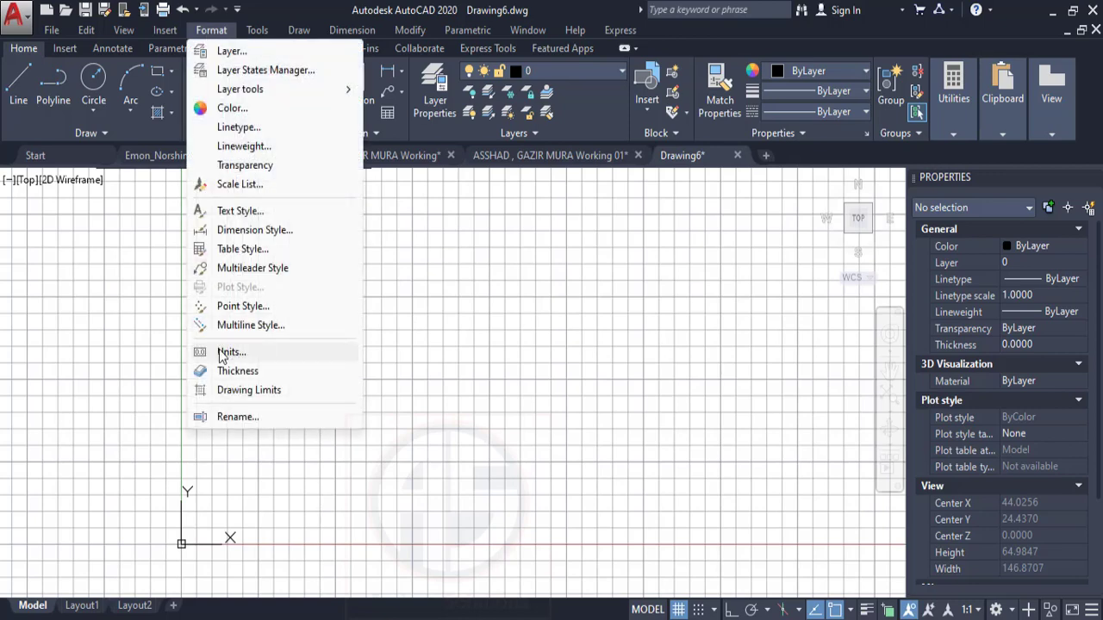
click(231, 352)
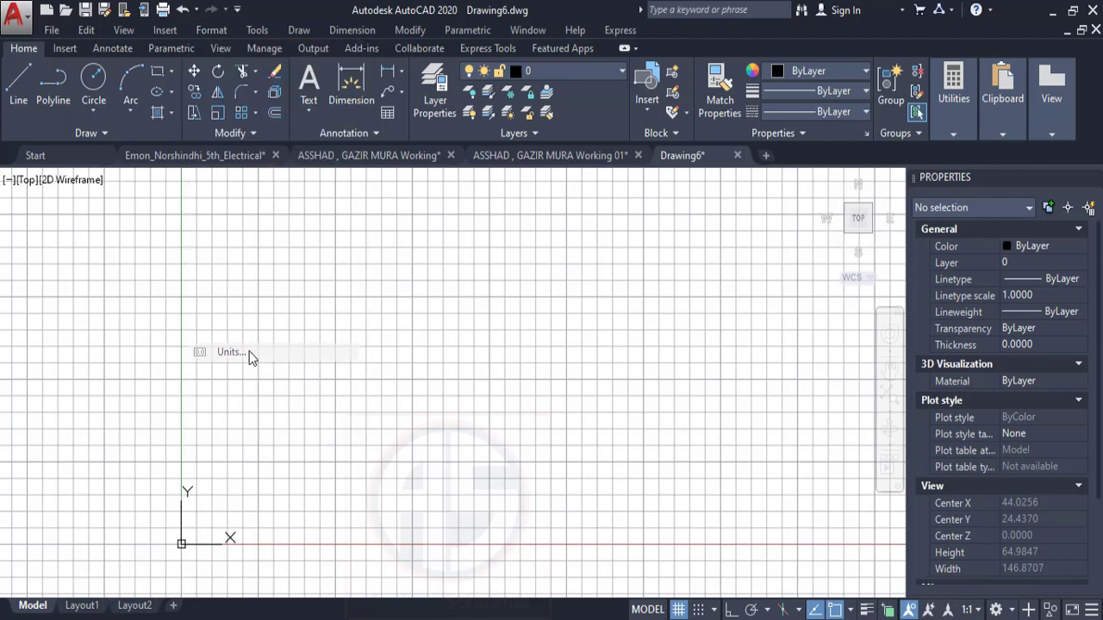
drag(422, 209, 438, 194)
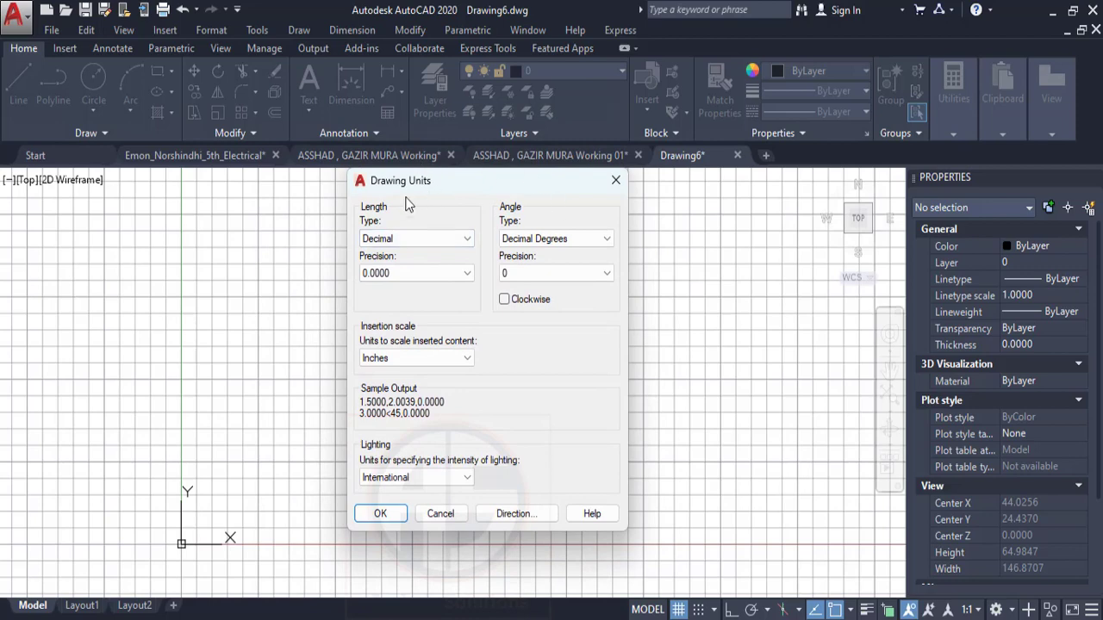
click(611, 185)
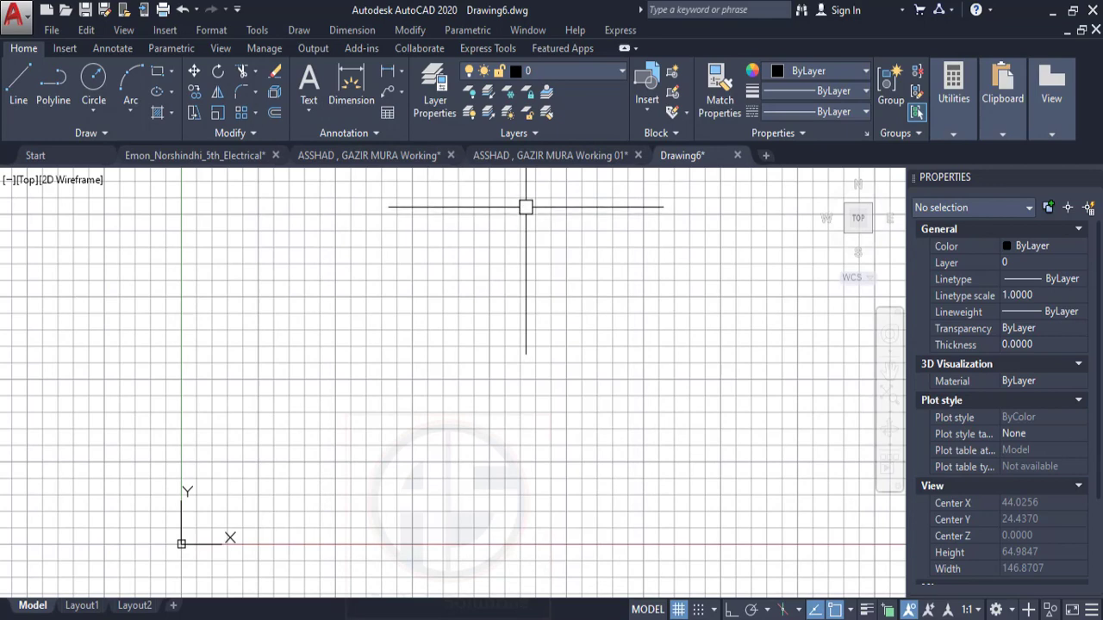
Set the length type of the drawing units to Architectural.
text(Un)
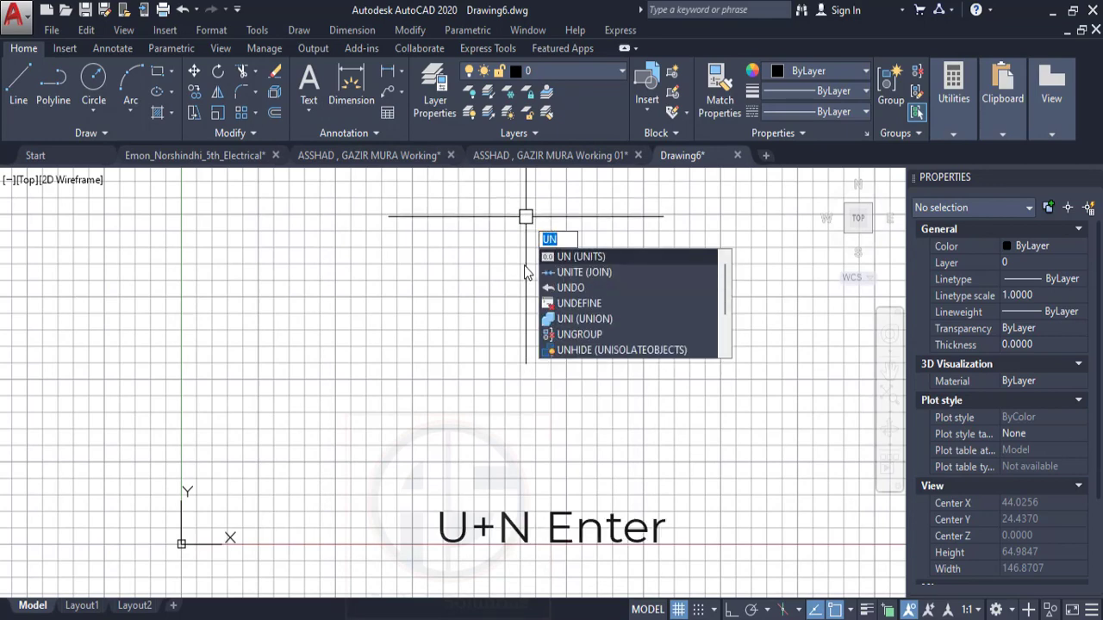
key(Return)
mouse_move(431, 203)
mouse_down()
mouse_move(453, 210)
mouse_move(395, 210)
mouse_move(410, 207)
mouse_up()
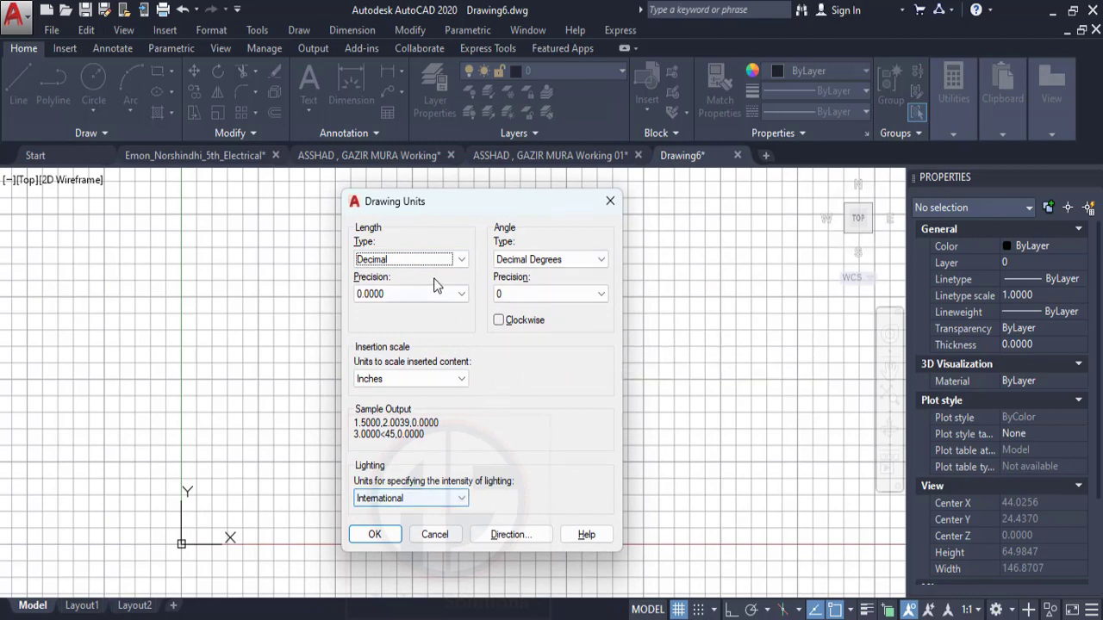
mouse_move(383, 206)
mouse_down()
mouse_move(416, 248)
mouse_move(409, 215)
mouse_up()
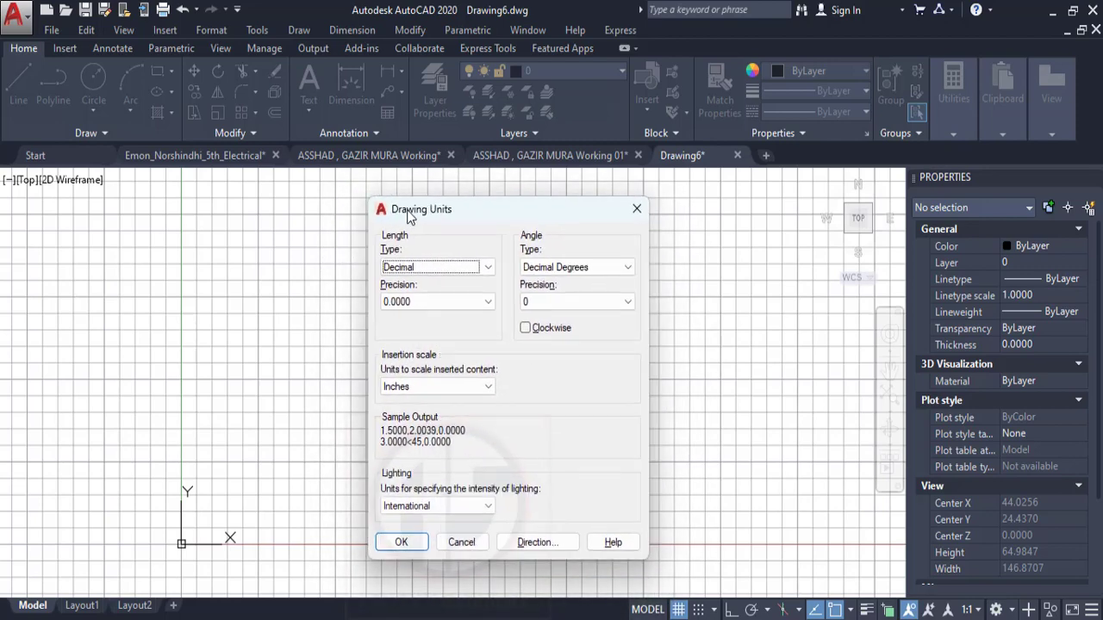
click(413, 266)
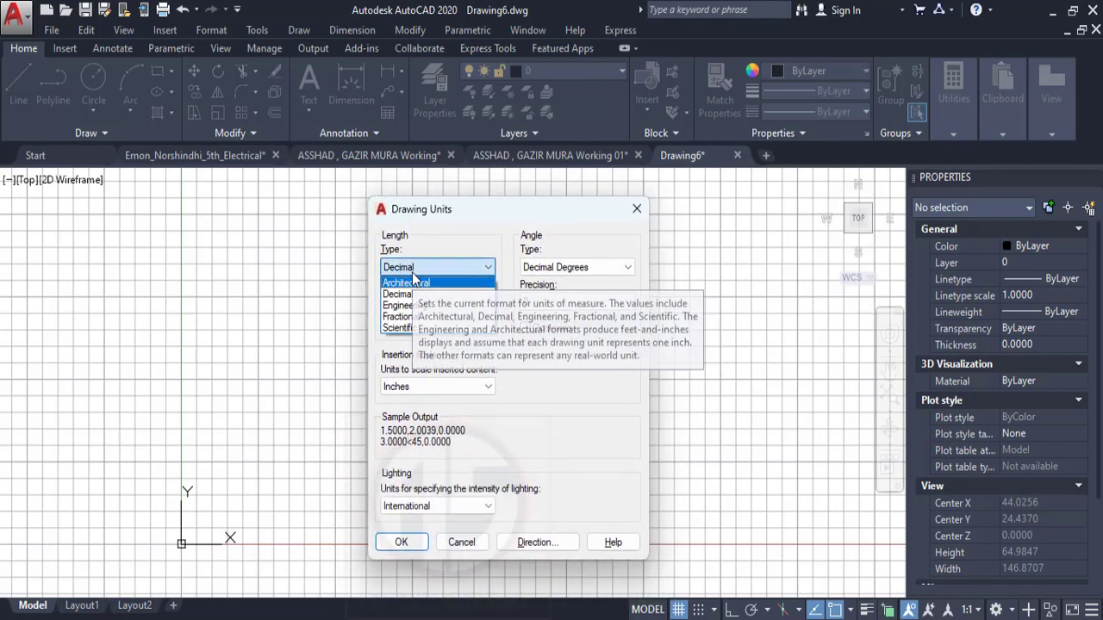
click(414, 282)
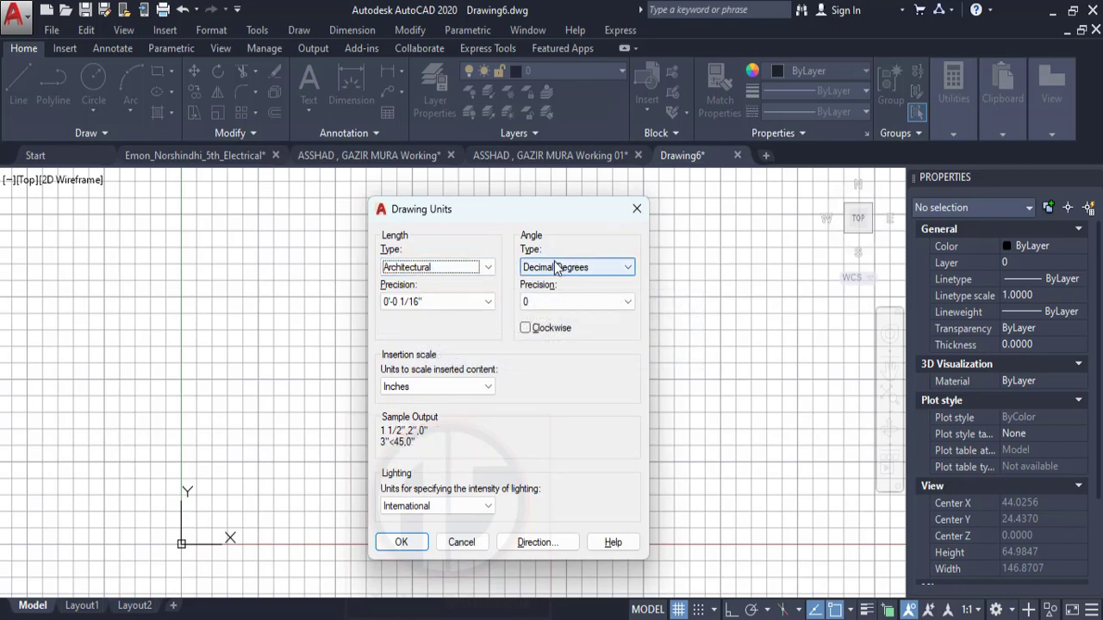
click(476, 269)
click(475, 269)
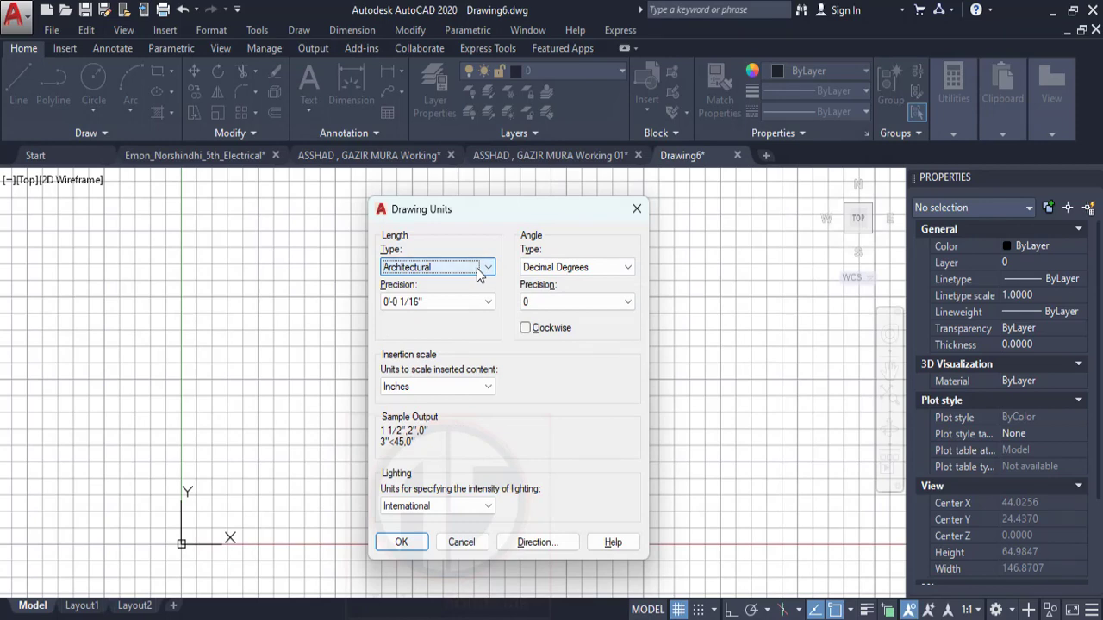
Set the drawing units' angle type to Deg/Min/Sec and the length precision to 0'-0".
click(567, 267)
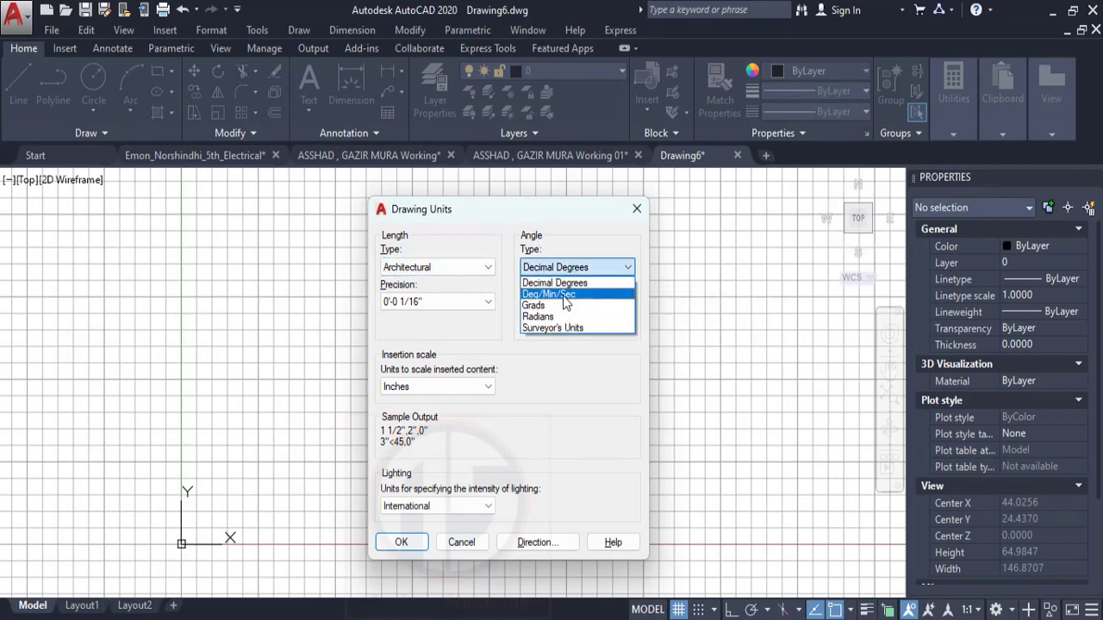
click(563, 297)
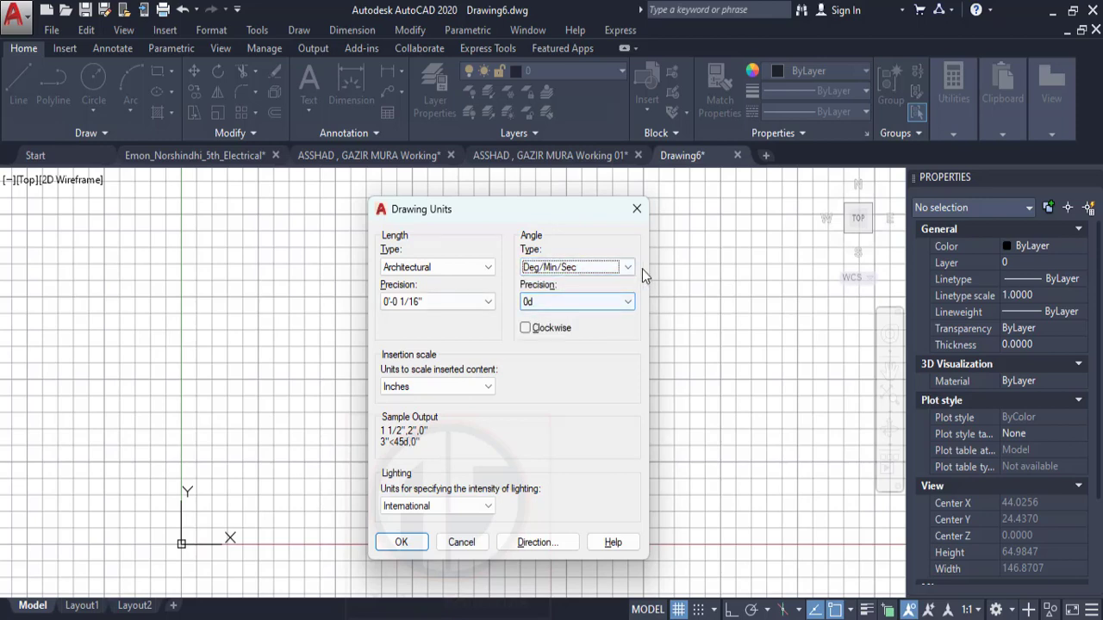
click(472, 297)
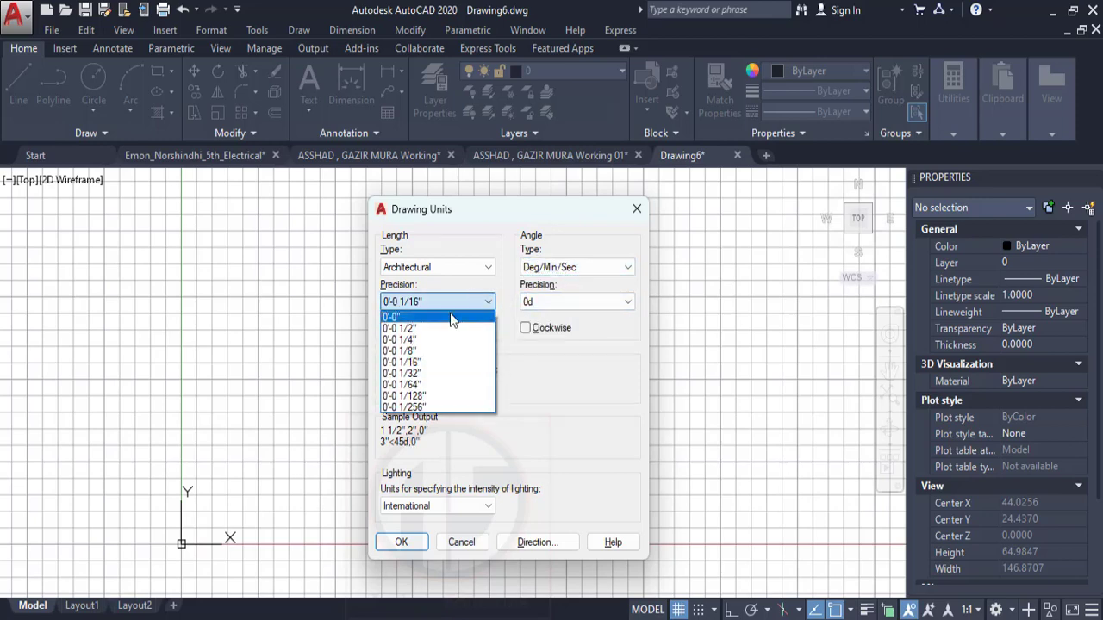
click(450, 316)
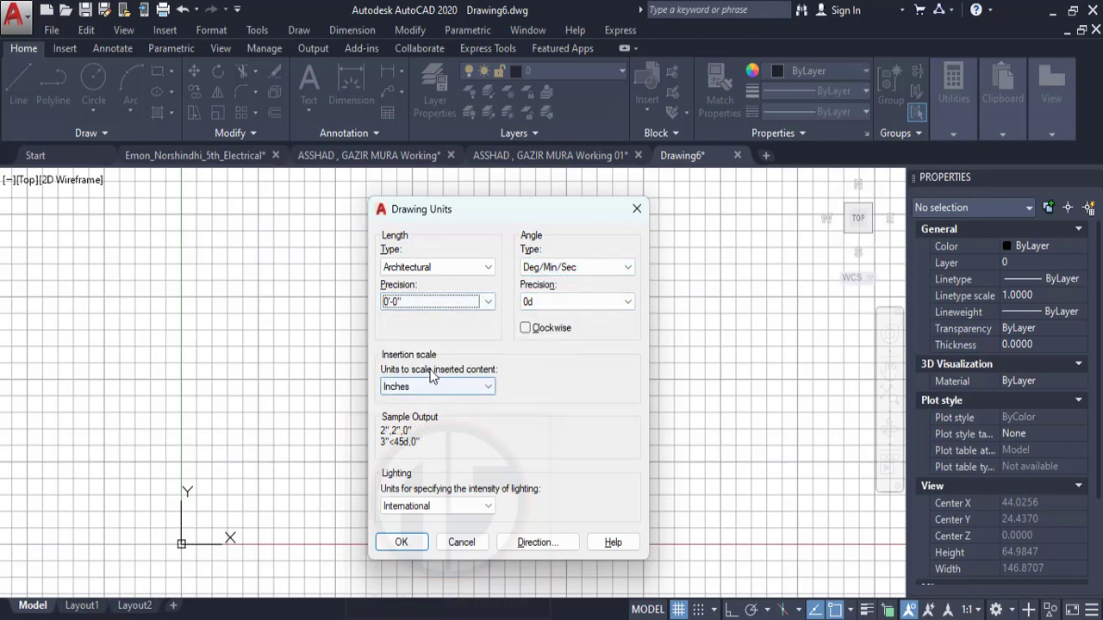
Choose Inches as the insertion scale and International as the lighting units, and apply the drawing units.
click(410, 387)
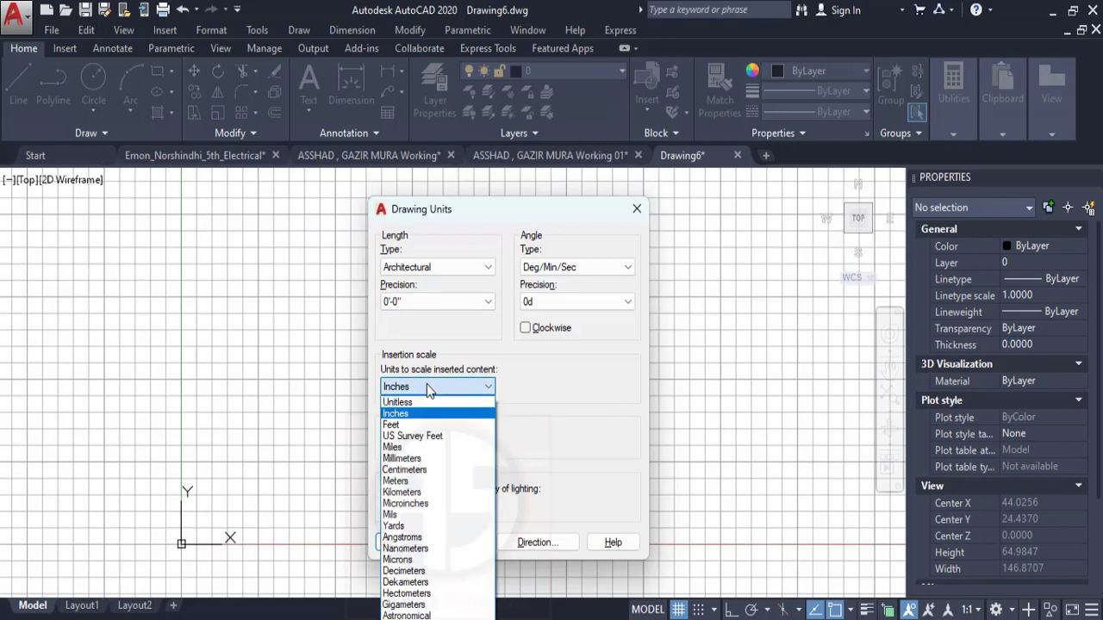
click(405, 414)
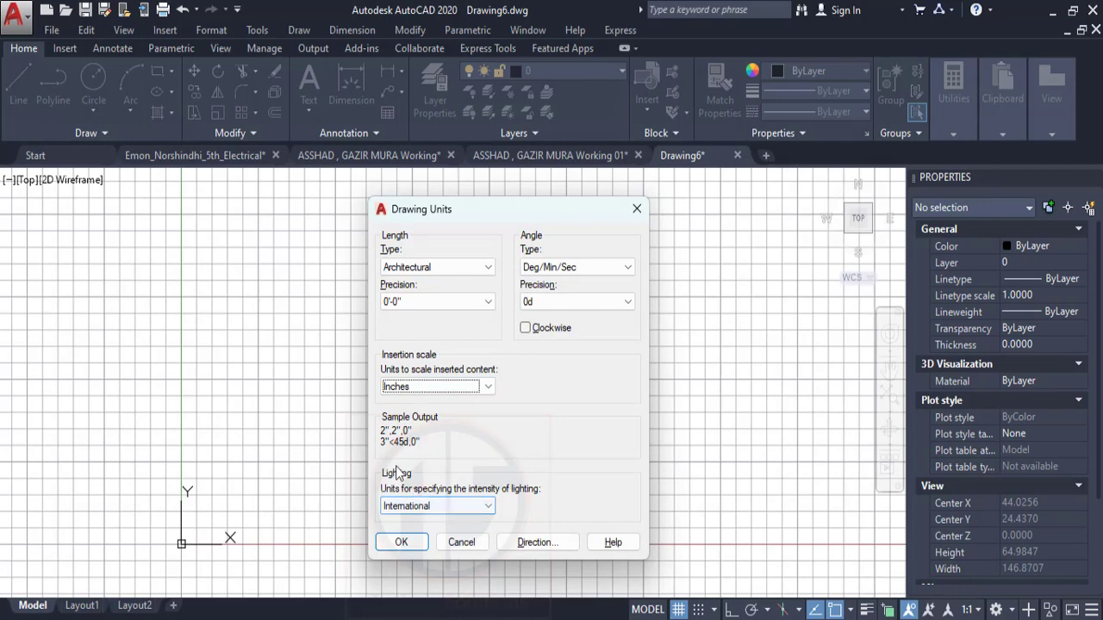
click(407, 505)
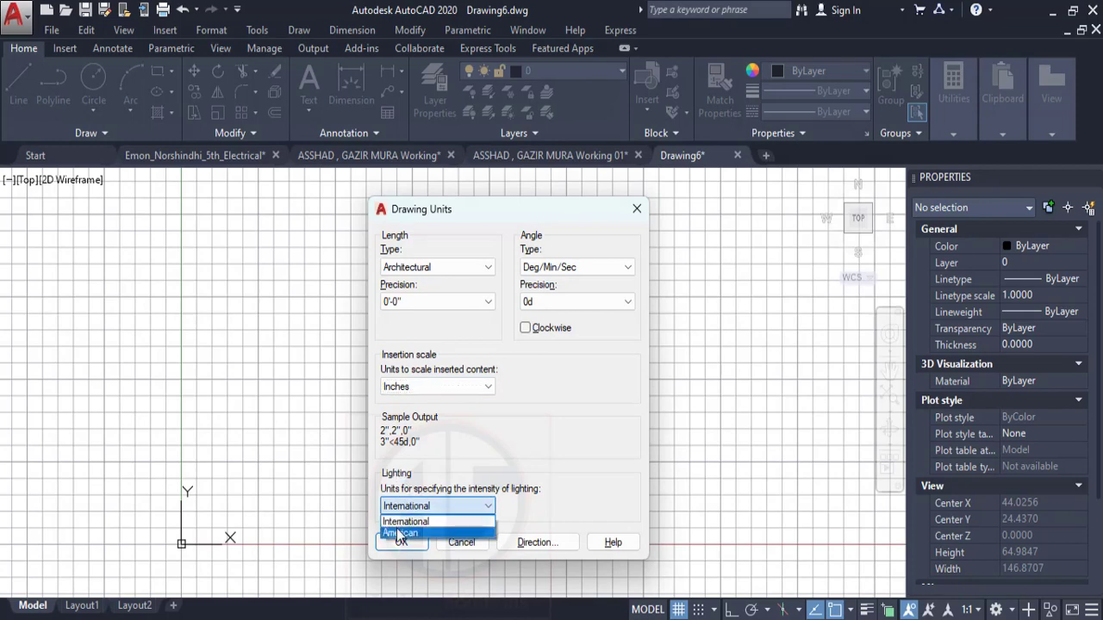
click(402, 522)
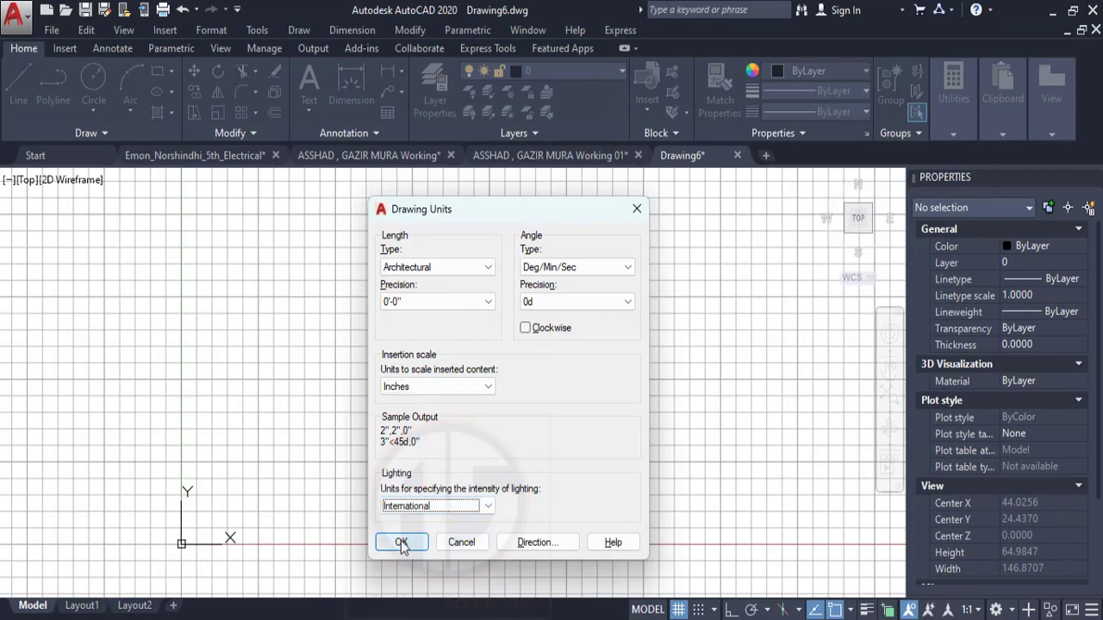
click(400, 543)
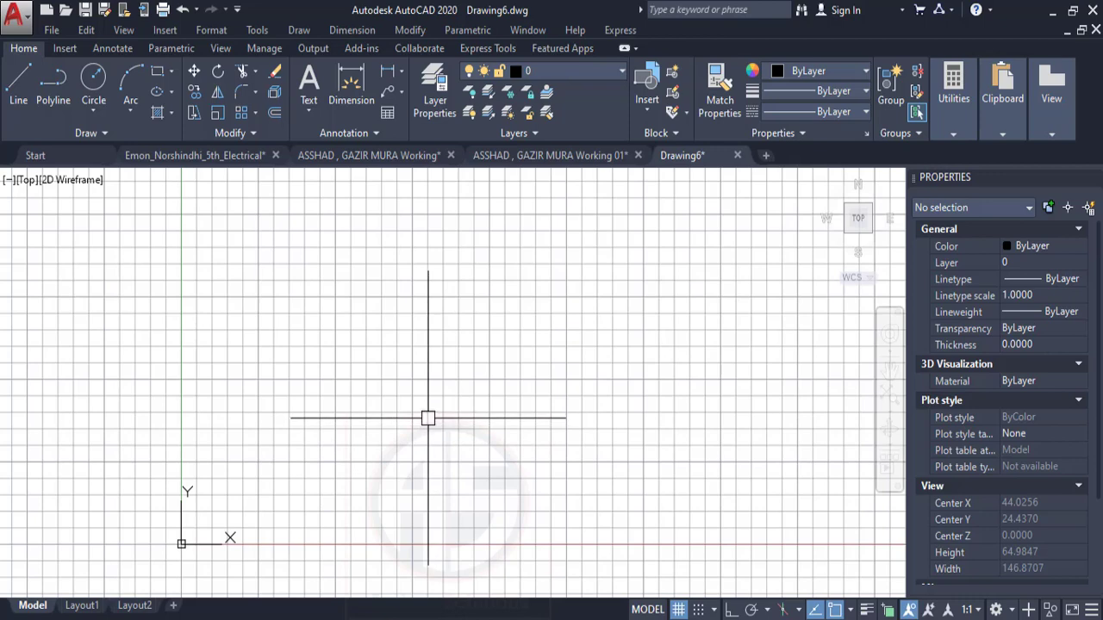
click(222, 32)
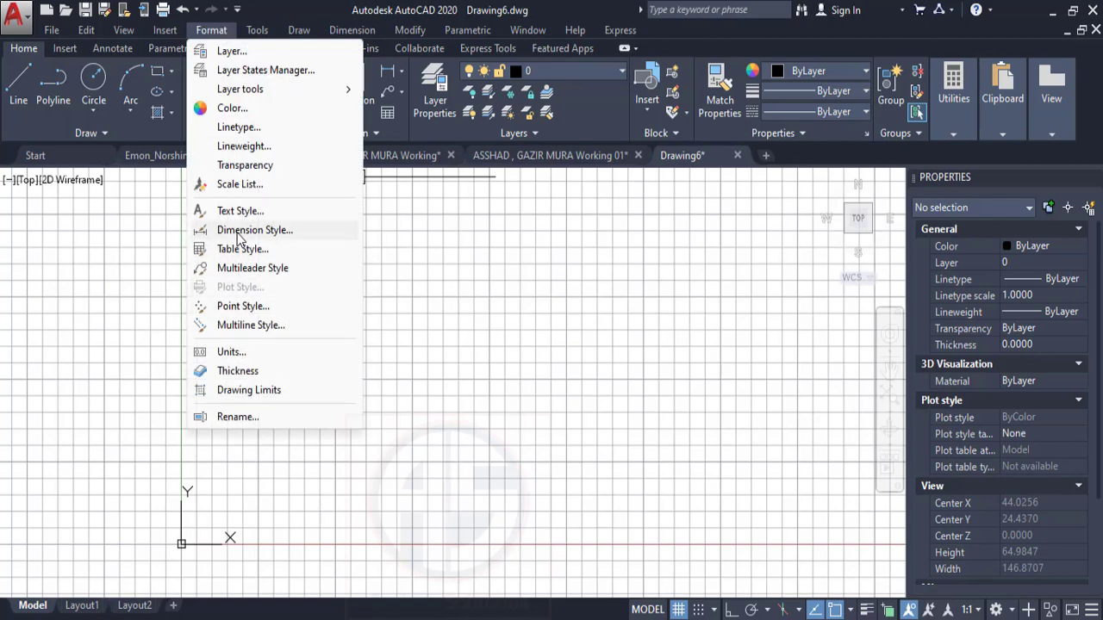
click(508, 316)
key(Escape)
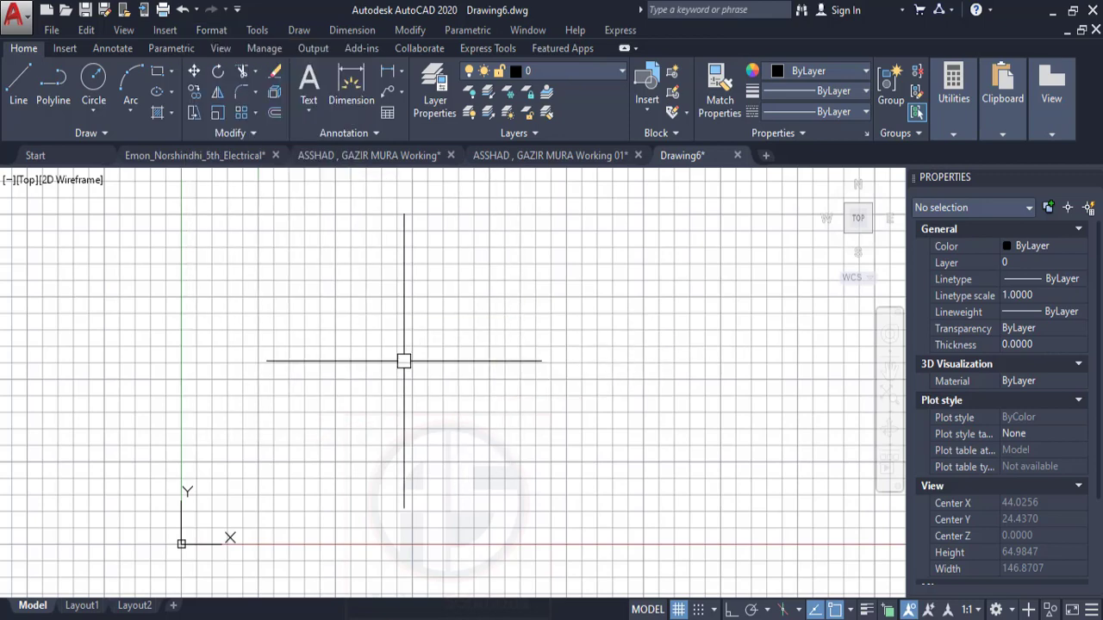
Modify the Standard dimension style so its primary linear units use the Architectural format with 0'-0" precision.
text(D)
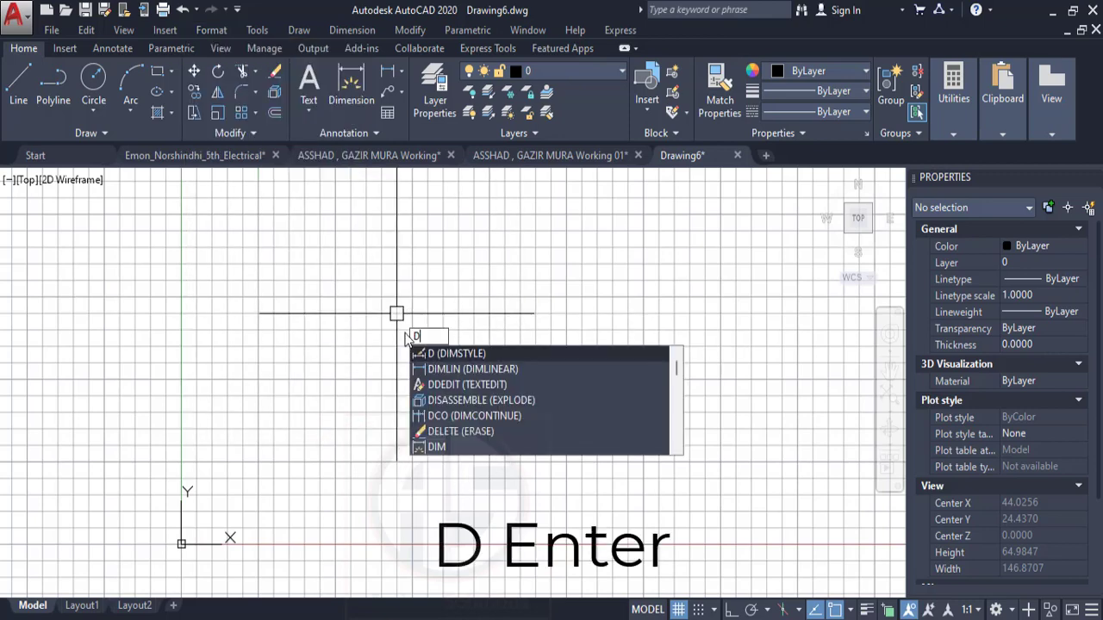
key(Return)
drag(423, 168, 367, 186)
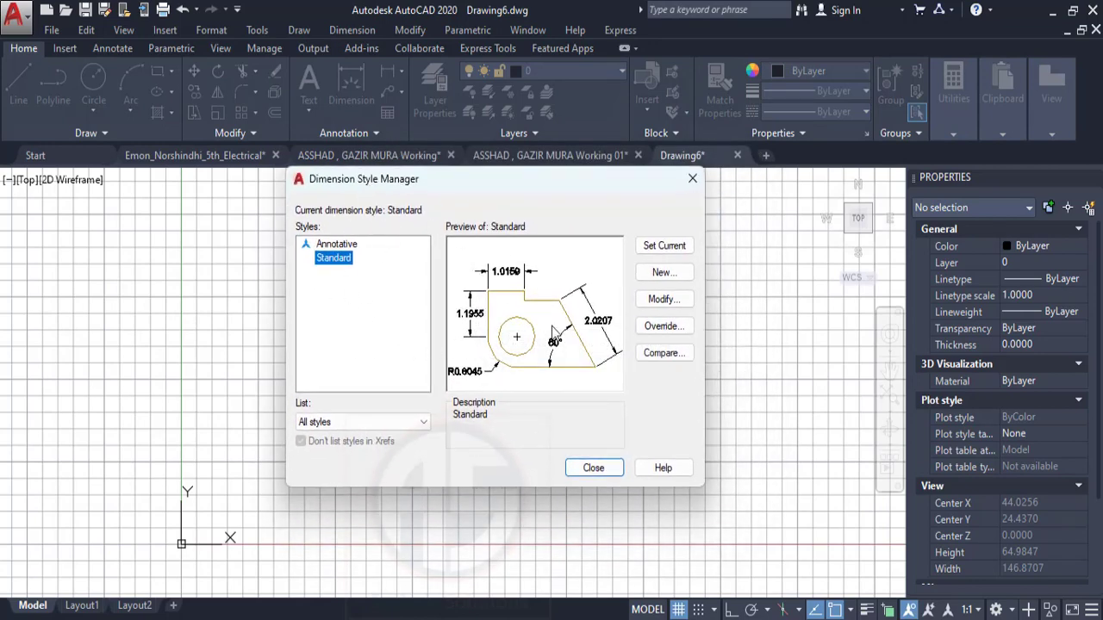
click(666, 299)
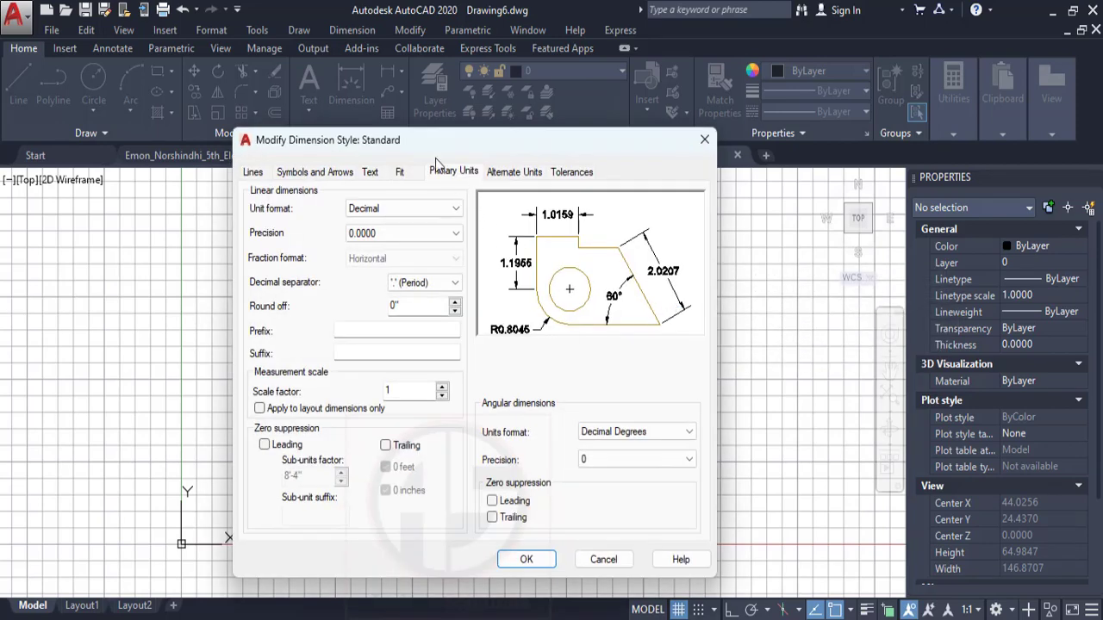
drag(395, 146, 426, 154)
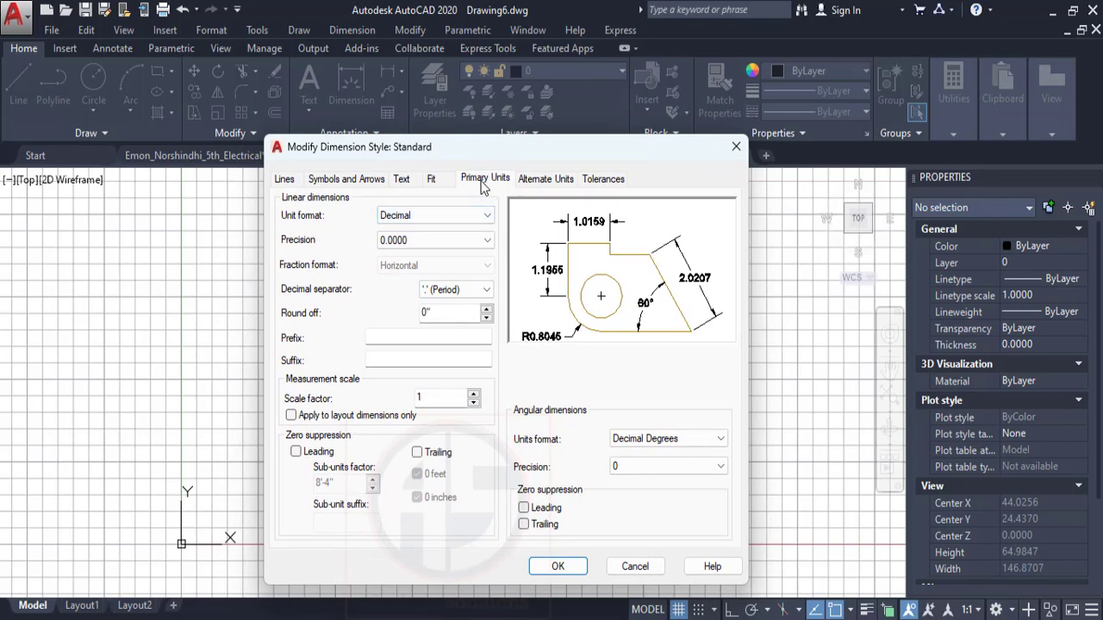
click(397, 217)
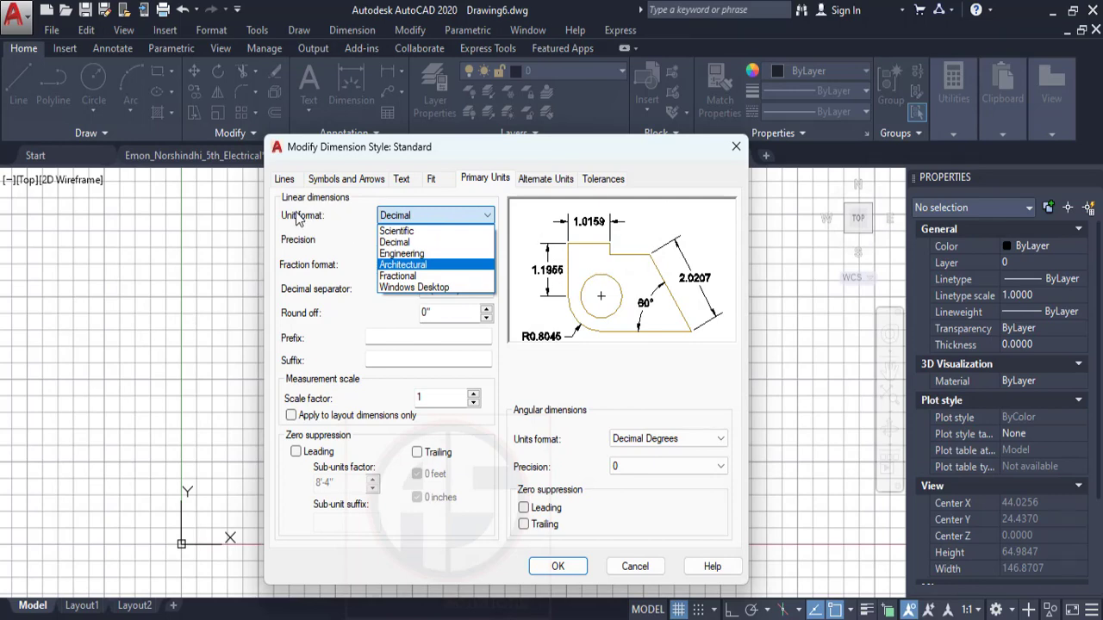
click(402, 264)
click(412, 241)
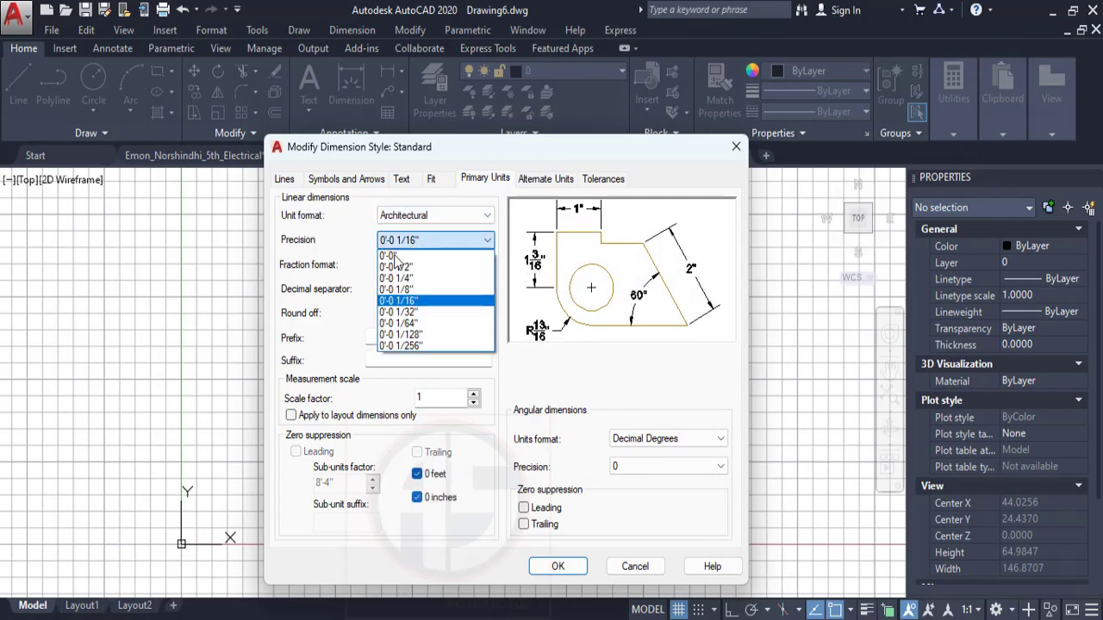
click(405, 262)
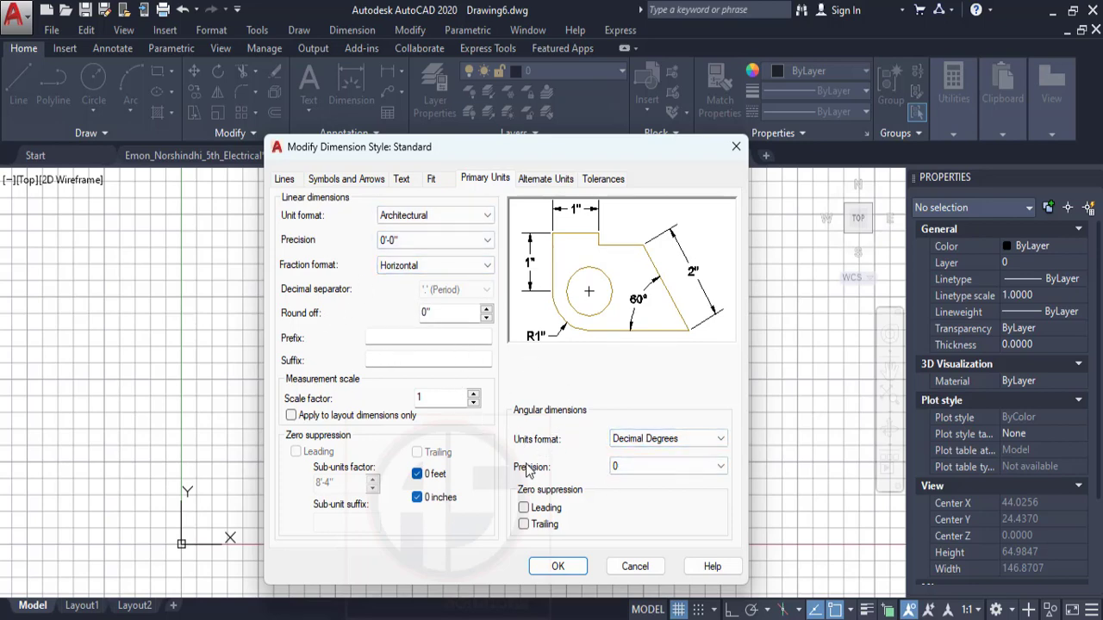
Set the Standard dimension style's angular units format to Degrees Minutes Seconds and make the style current.
click(652, 440)
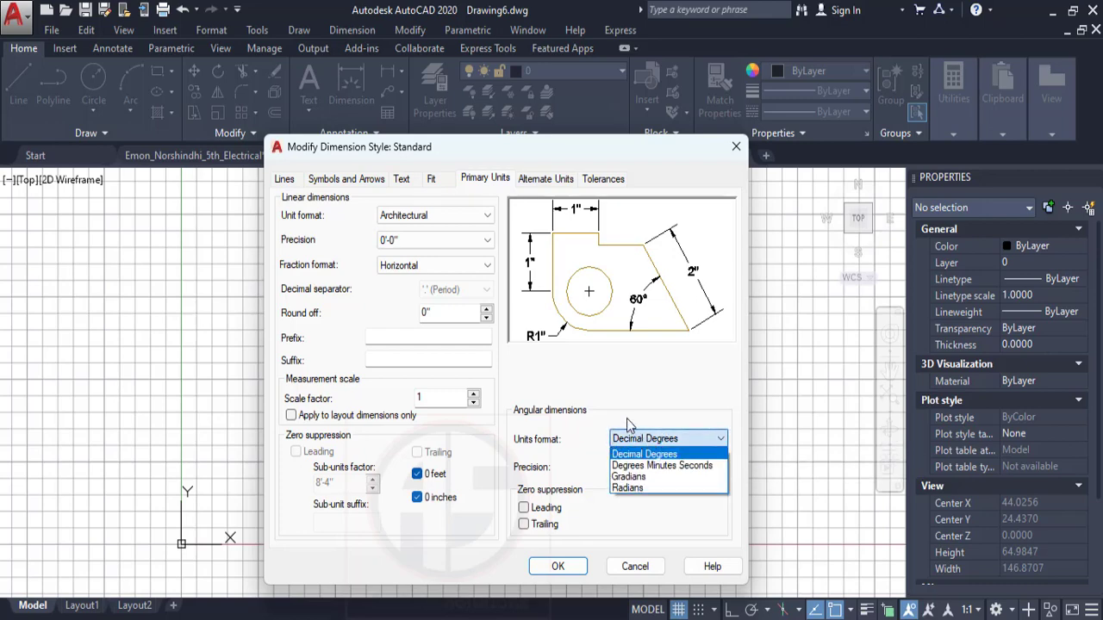
click(663, 466)
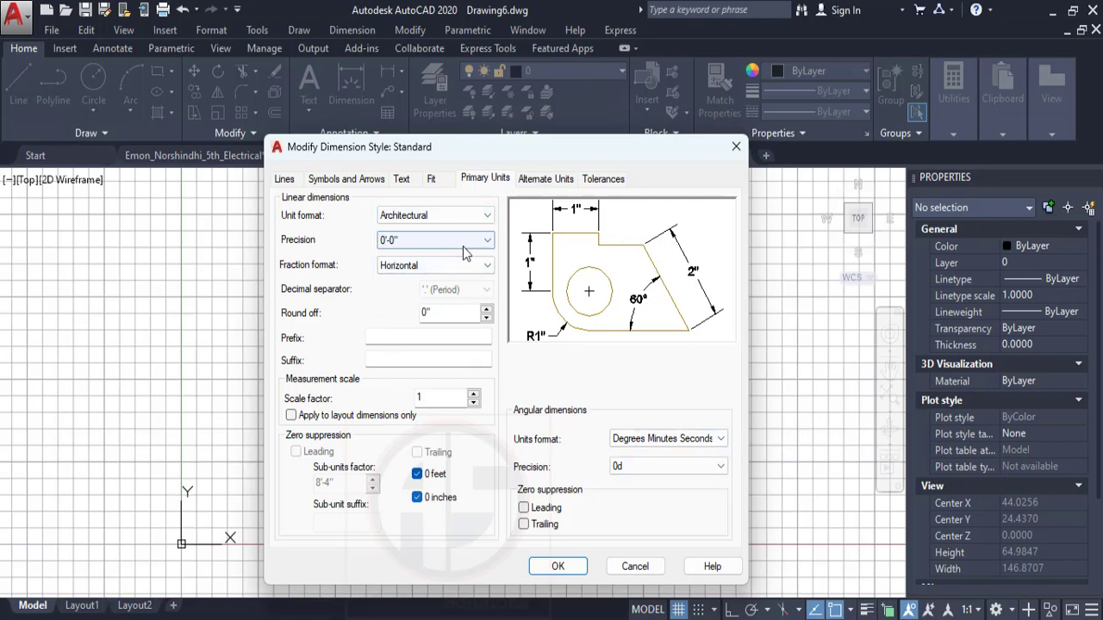
click(557, 566)
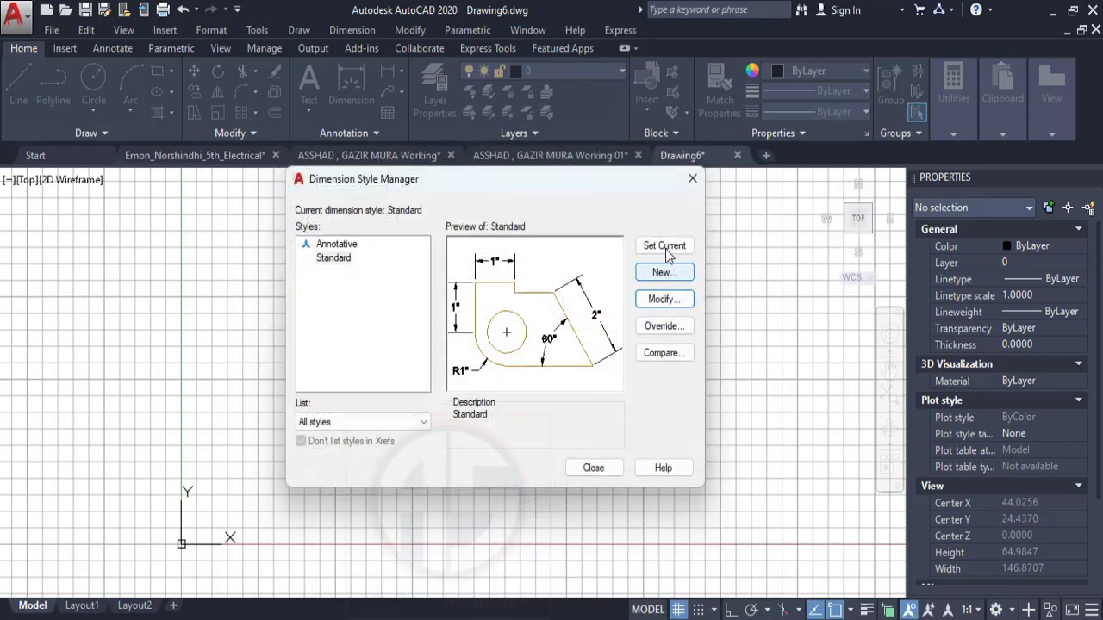
click(661, 249)
click(602, 468)
Turn off the grid display and draw a freehand horizontal rectangle in the middle of the drawing area.
key(F7)
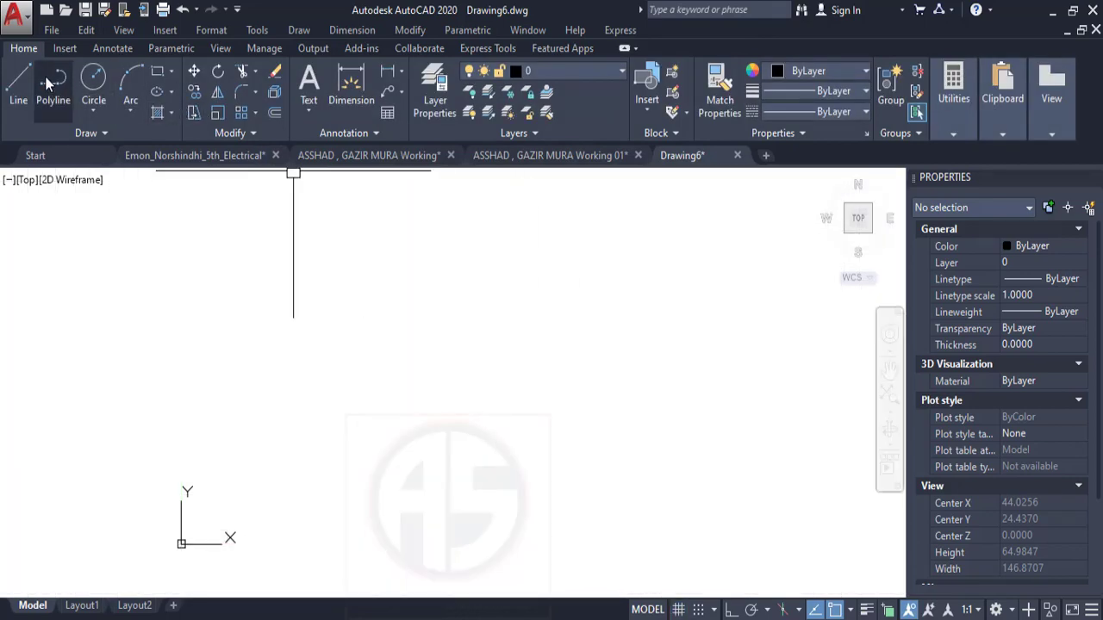
click(158, 73)
click(323, 266)
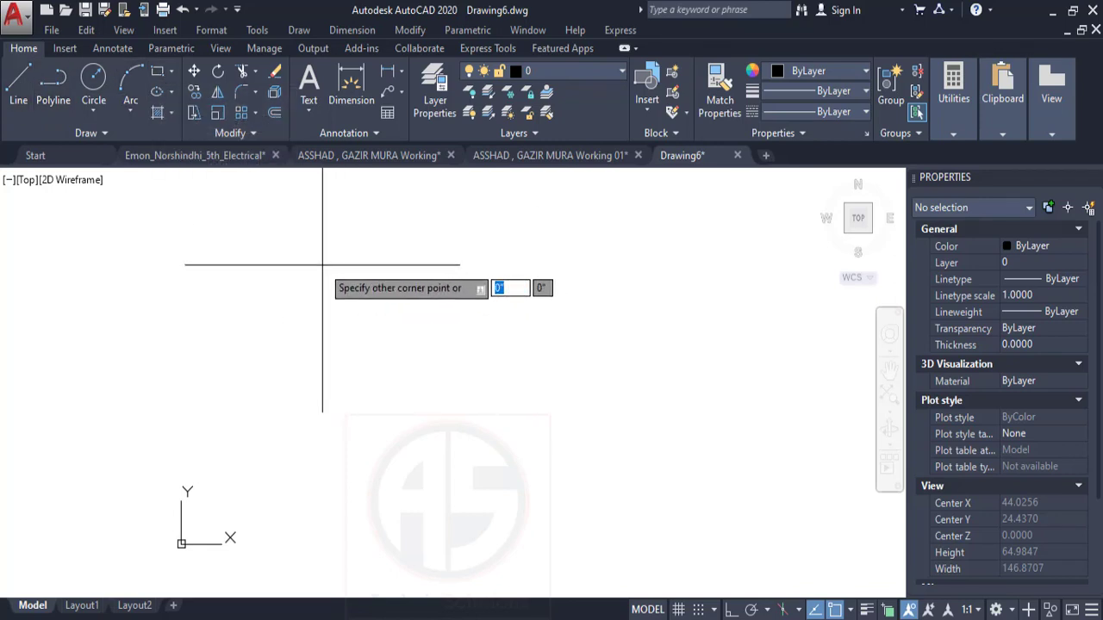
click(603, 432)
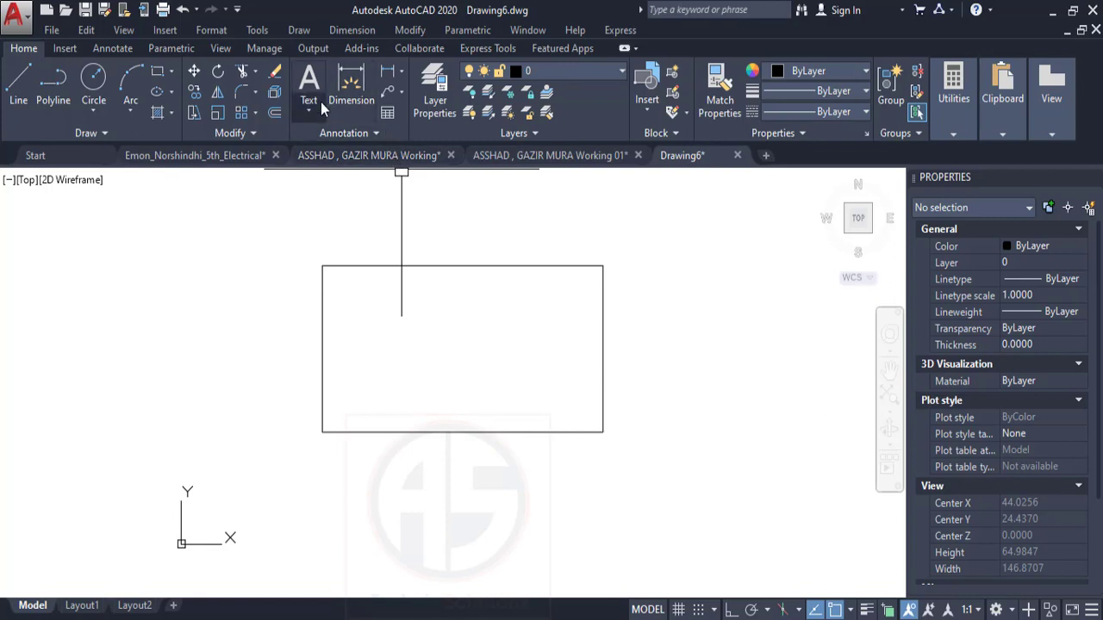
Add a linear dimension to the rectangle's upper edge, with the dimension line just above it.
click(390, 74)
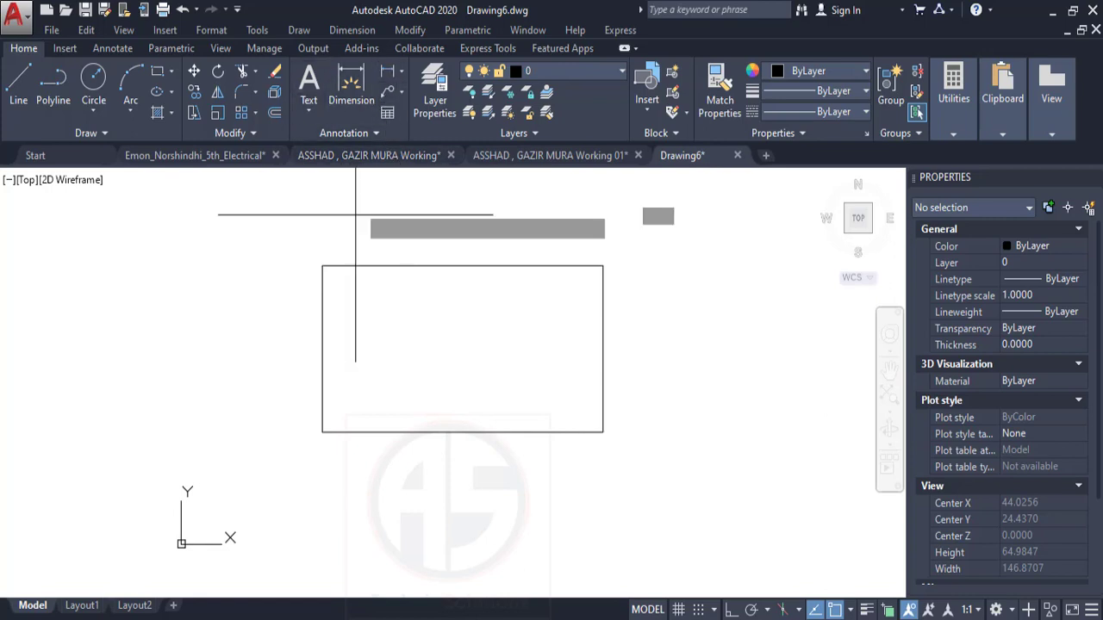
click(322, 266)
click(603, 266)
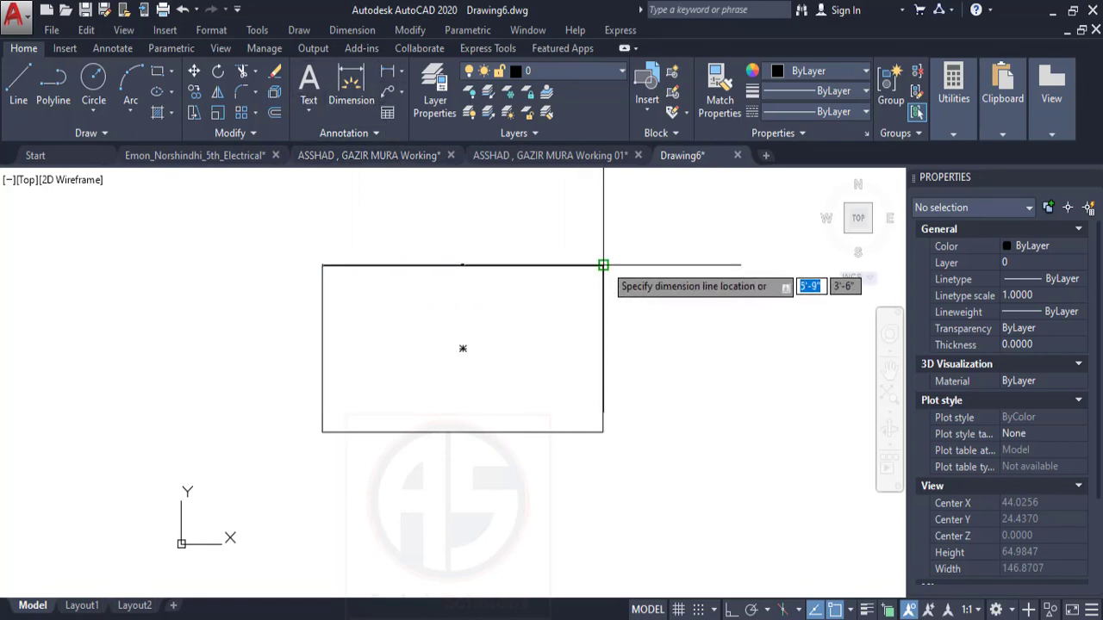
click(586, 254)
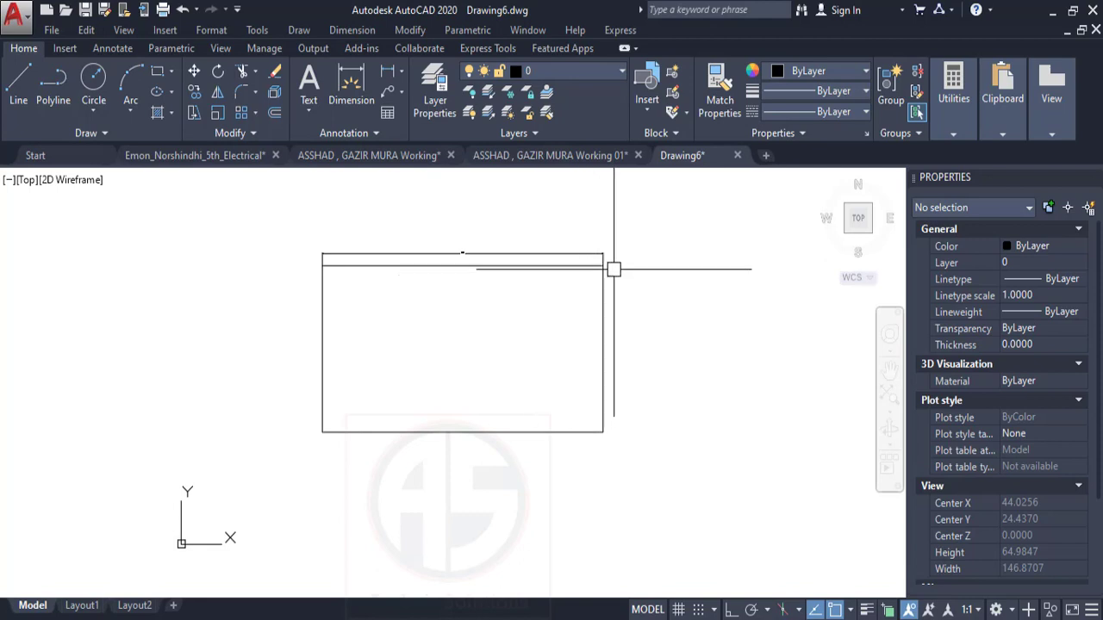
Repeat the linear dimension for the rectangle's right edge, placing the dimension line inside the rectangle.
right_click(628, 275)
click(701, 285)
click(603, 265)
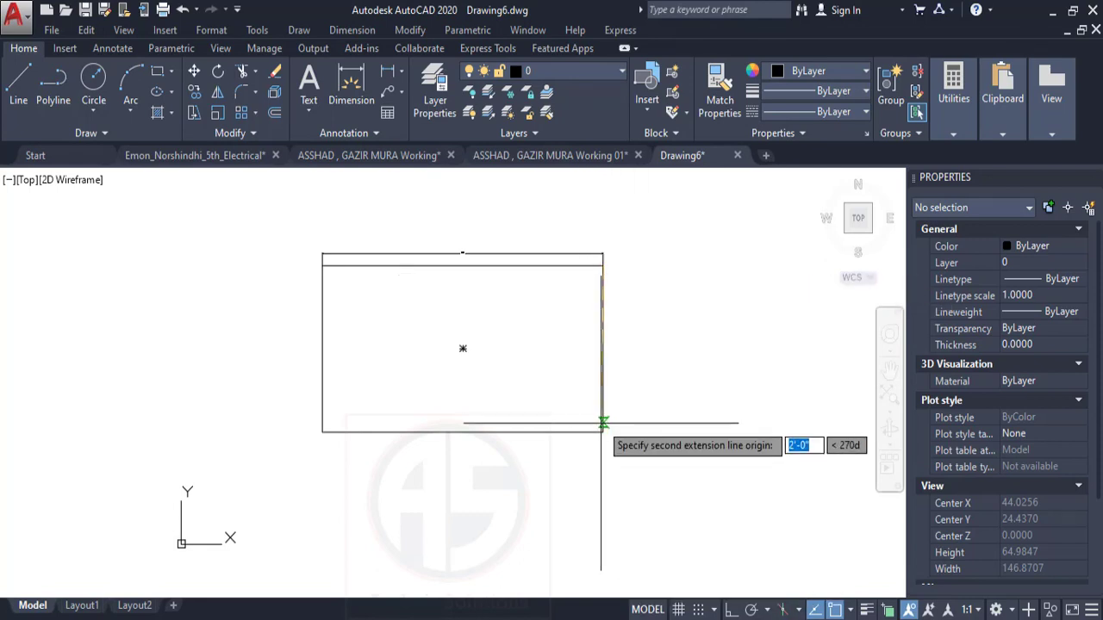
click(603, 432)
click(570, 362)
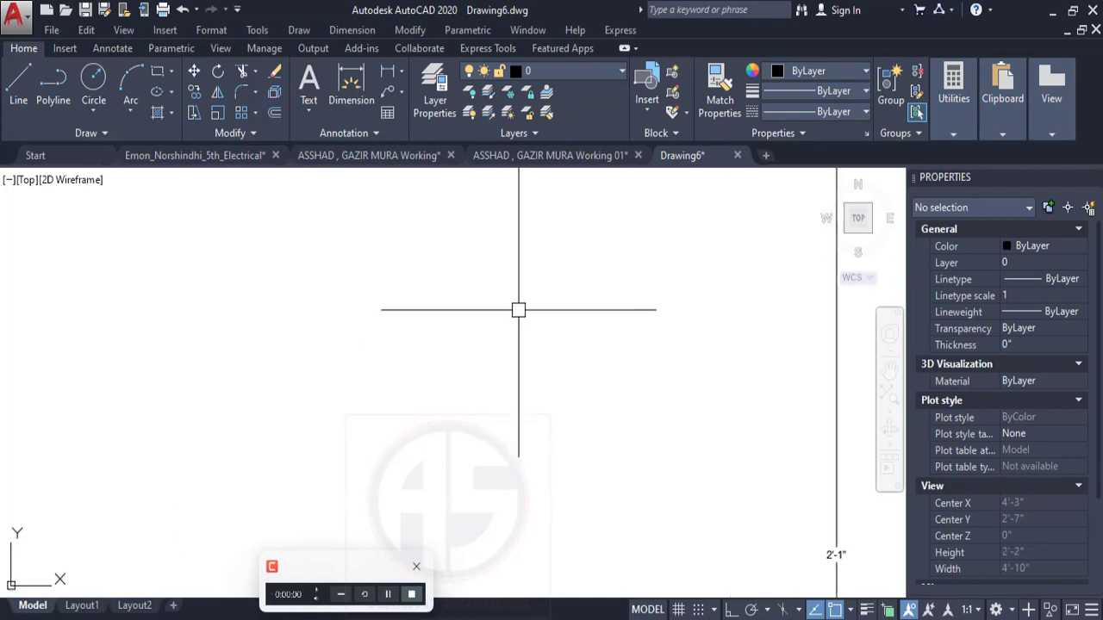
Turn on ortho mode and draw a horizontal line 10 inches long inside the rectangle, just below its upper edge.
middle_drag(518, 310, 573, 543)
scroll(253, 214, up, 2)
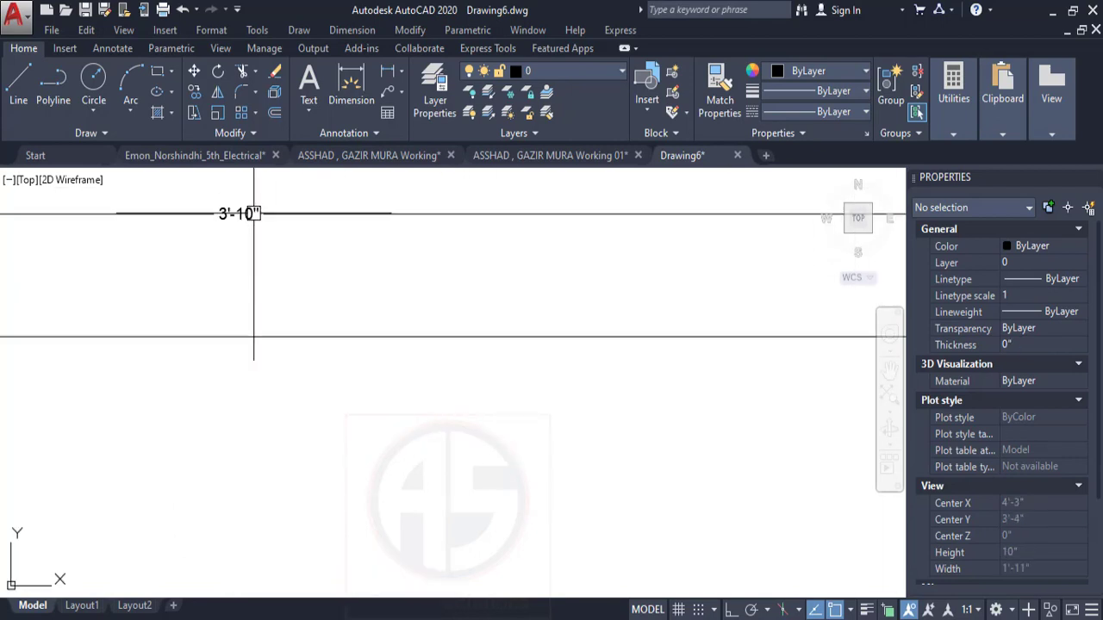
mouse_move(255, 214)
middle_down()
mouse_move(263, 240)
mouse_move(354, 264)
middle_up()
scroll(264, 264, down, 2)
scroll(360, 273, down, 2)
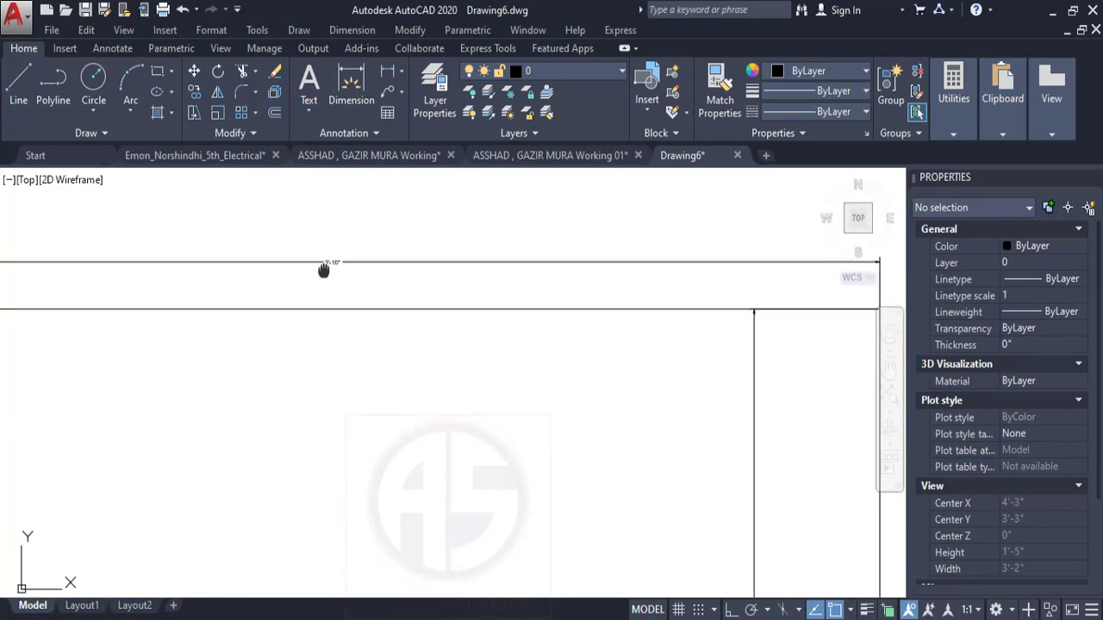
click(20, 79)
scroll(440, 327, down, 2)
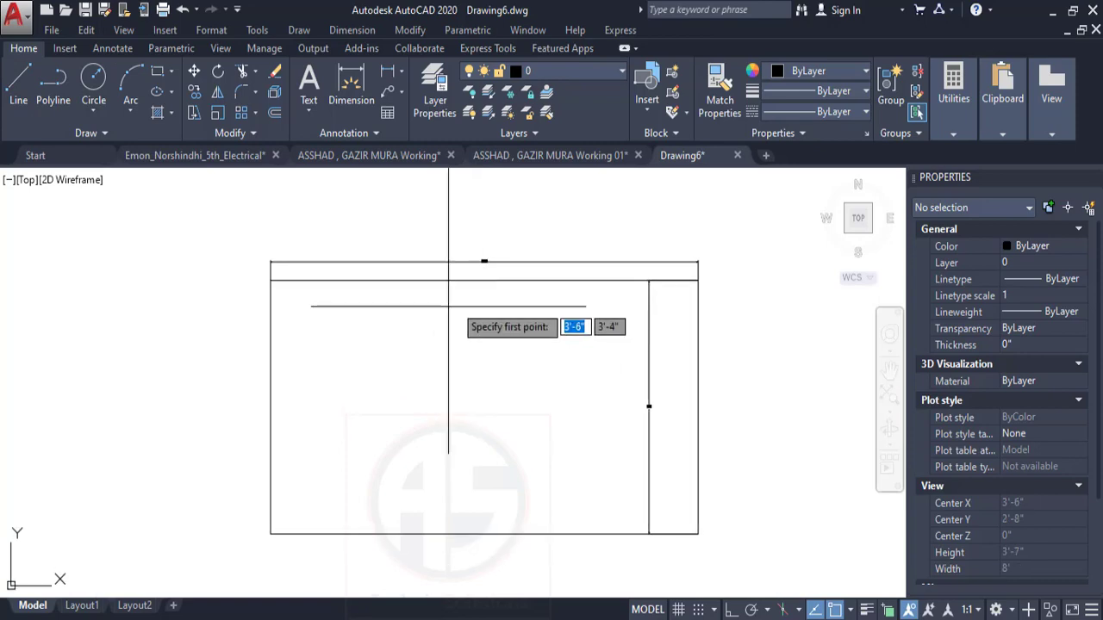
click(389, 315)
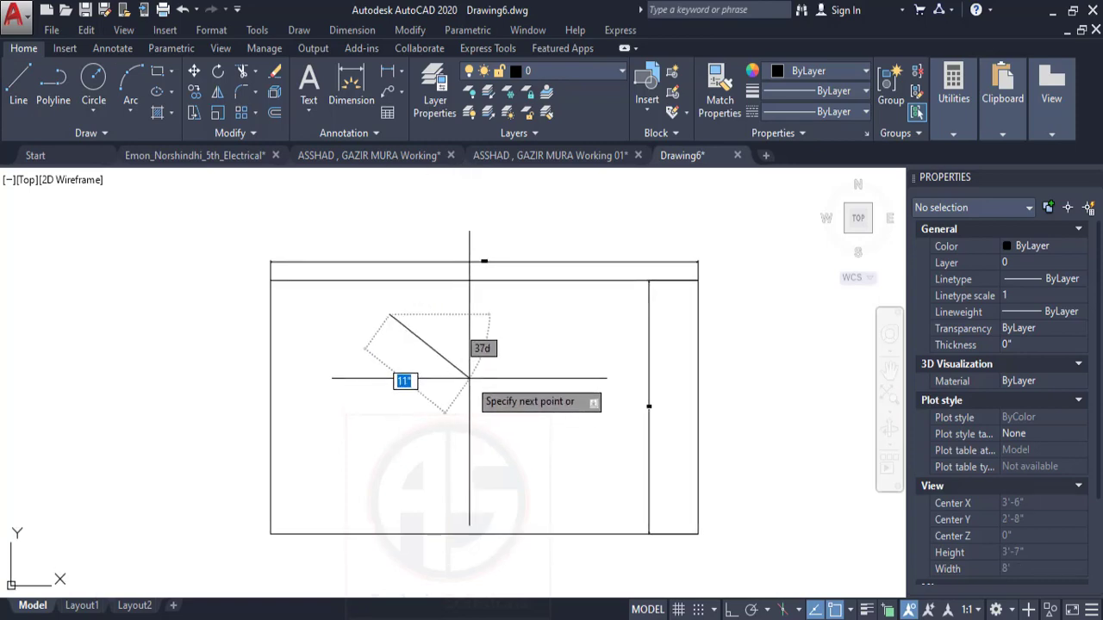
key(F8)
text(10)
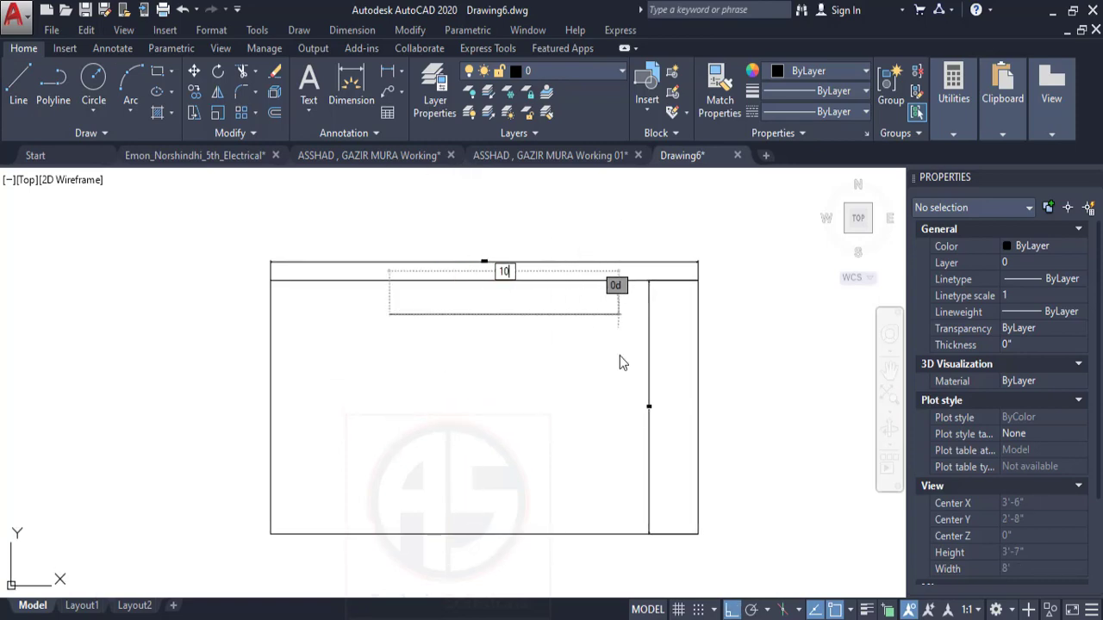
key(Return)
key(Return)
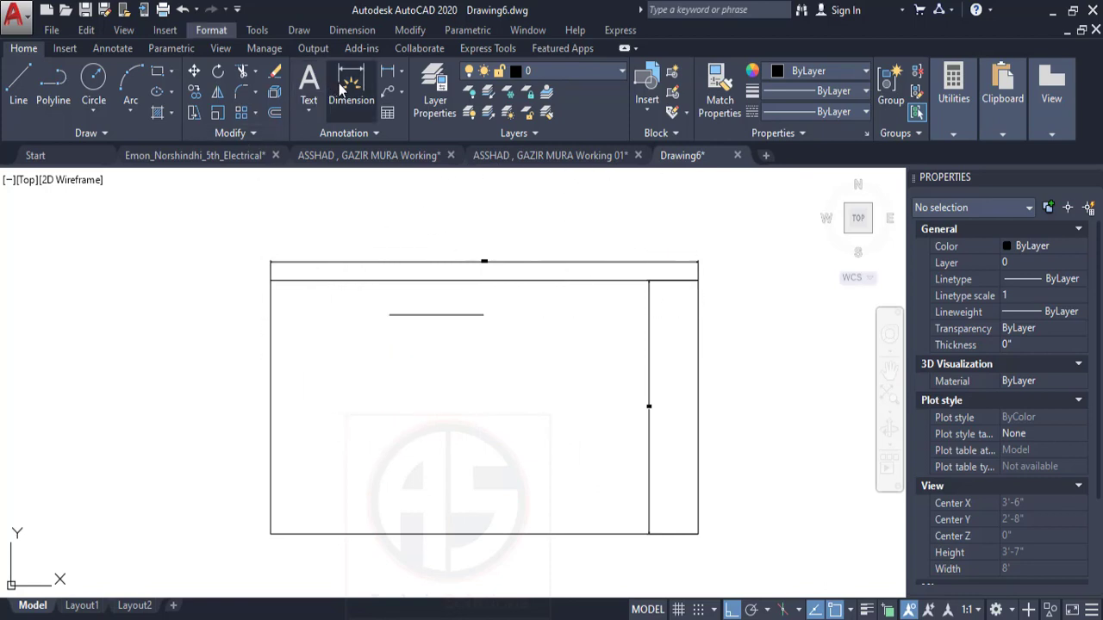
Dimension the short horizontal line inside the rectangle from end to end, placing the dimension just above it, and inspect its text.
click(341, 88)
scroll(334, 242, up, 4)
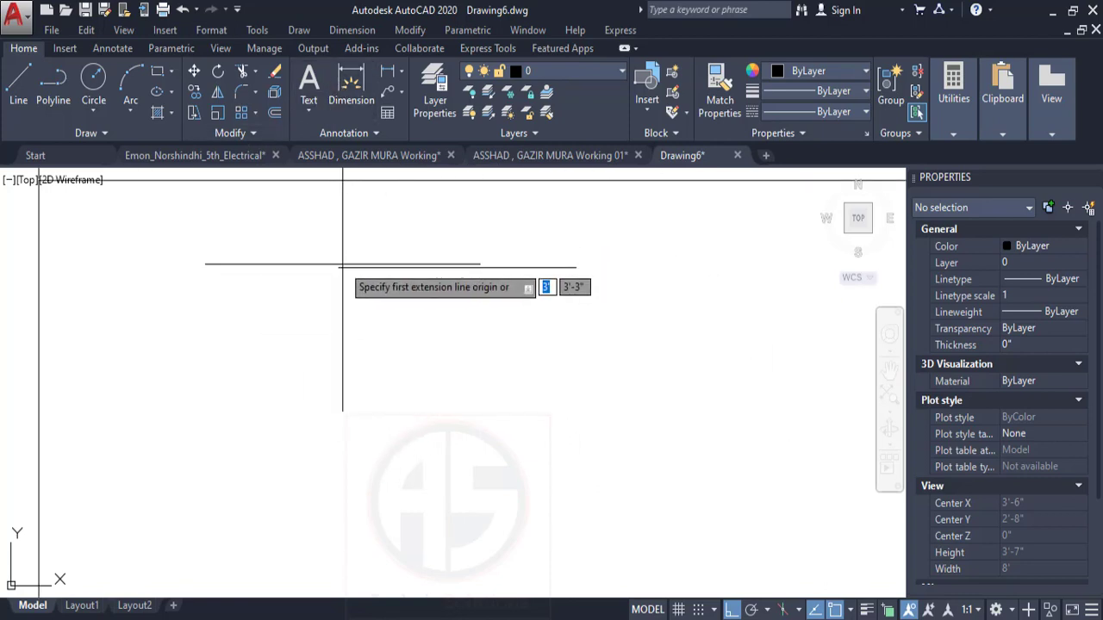
click(339, 268)
click(576, 267)
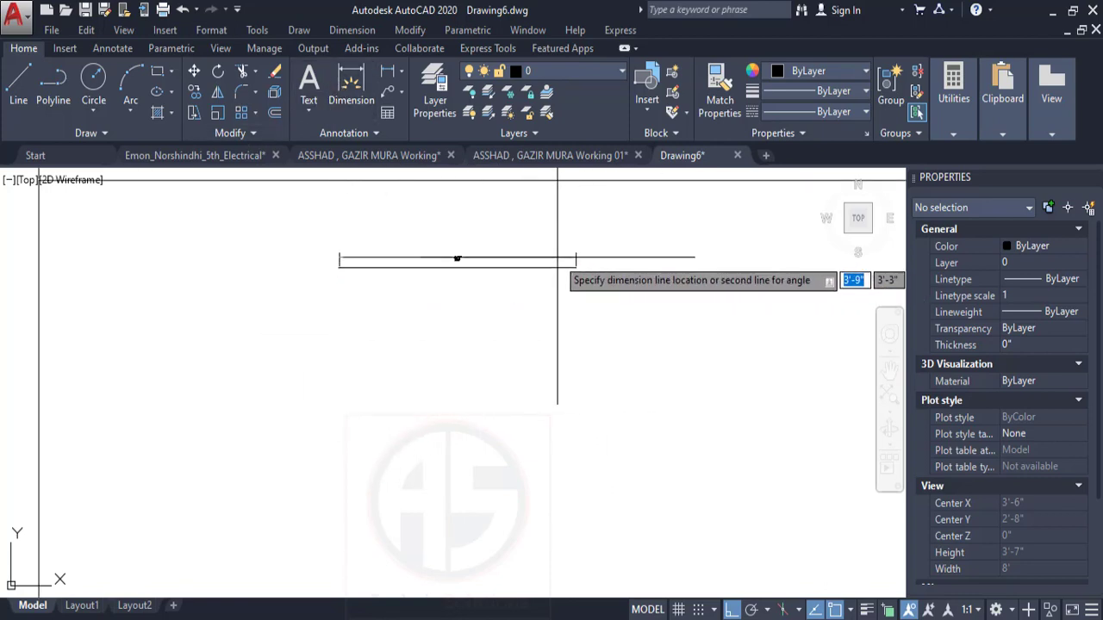
click(557, 255)
scroll(463, 251, up, 12)
key(Return)
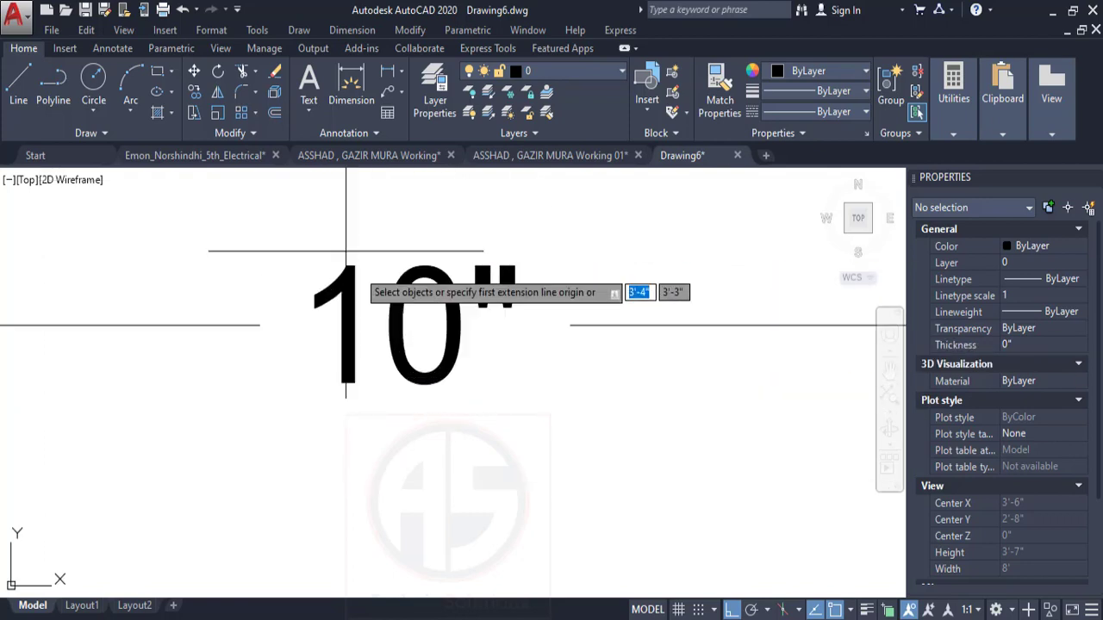
scroll(345, 258, down, 6)
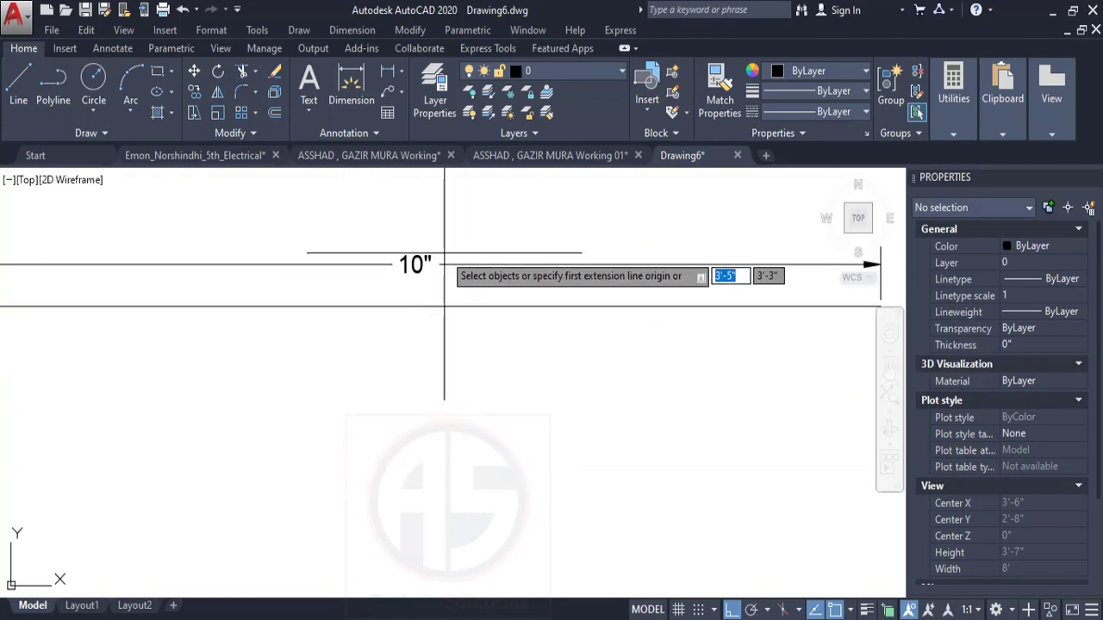
scroll(445, 264, down, 2)
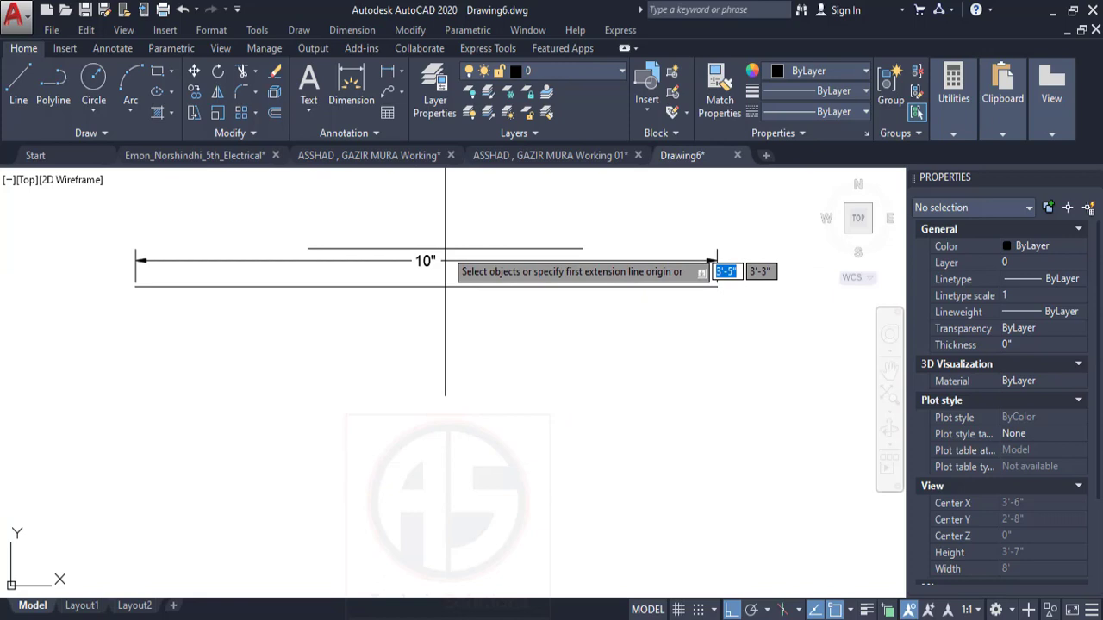